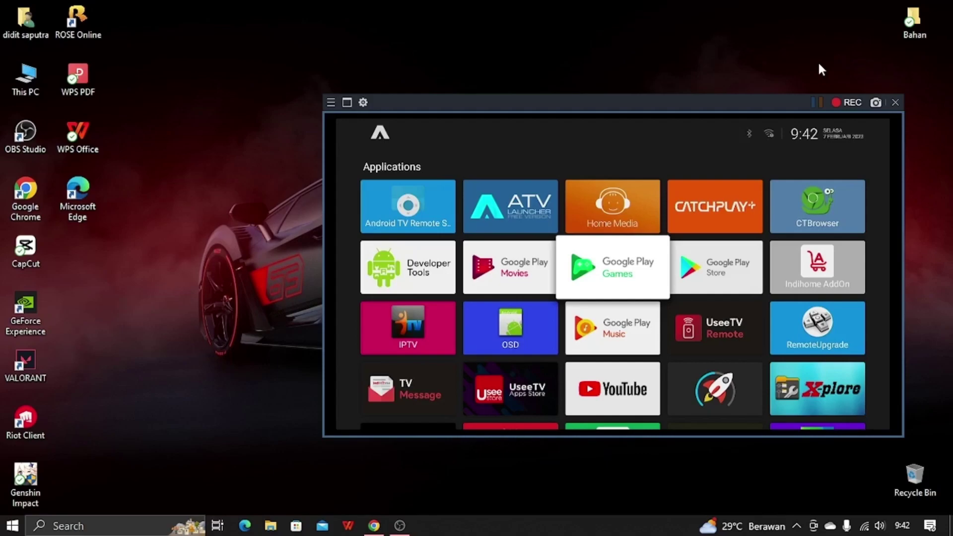
- Check the Android version under Settings > Device Preferences > About on the TV box, then return to the launcher
{"action": "key", "text": "Right"}
{"action": "key", "text": "Down"}
{"action": "key", "text": "Menu"}
{"action": "key", "text": "Down"}
{"action": "key", "text": "Down"}
{"action": "key", "text": "Down"}
{"action": "key", "text": "Down"}
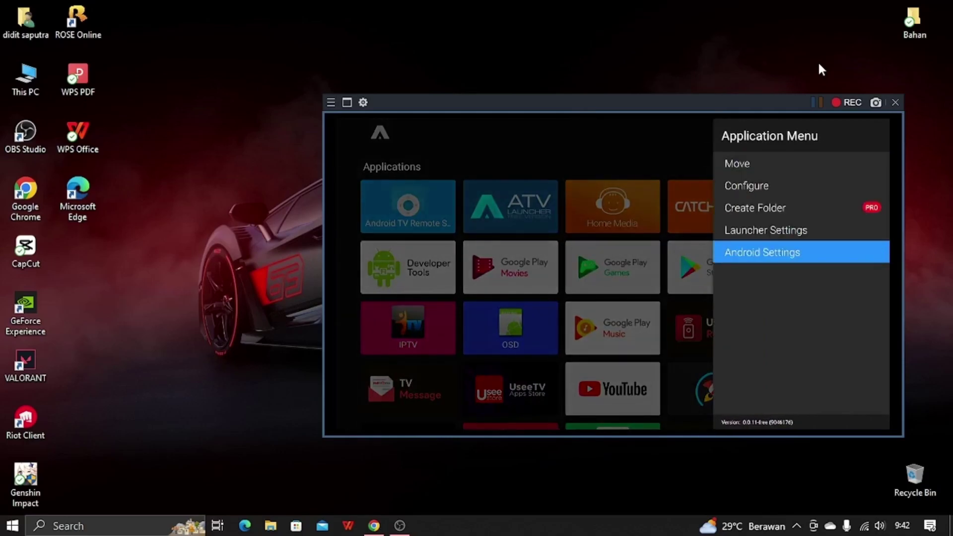
{"action": "key", "text": "Return"}
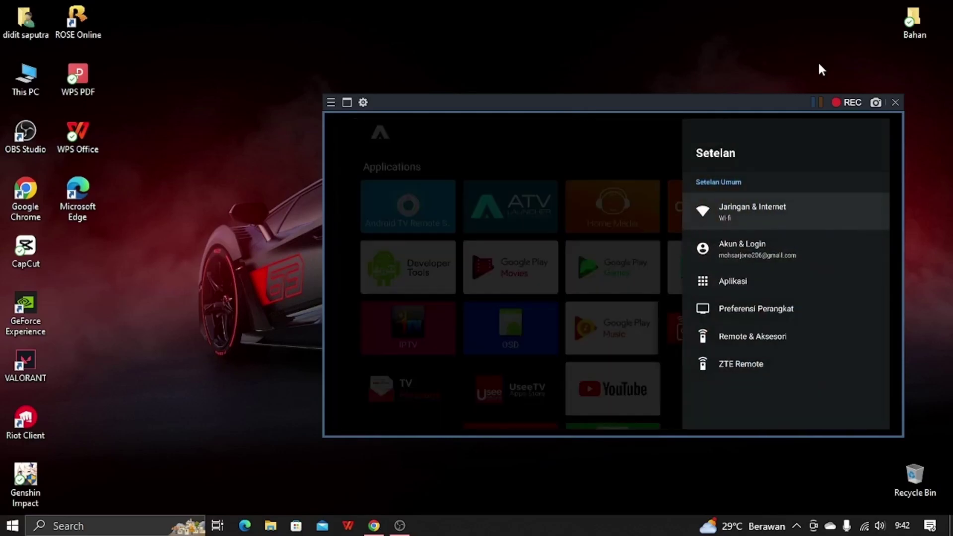
{"action": "key", "text": "Down"}
{"action": "key", "text": "Down"}
{"action": "key", "text": "Down"}
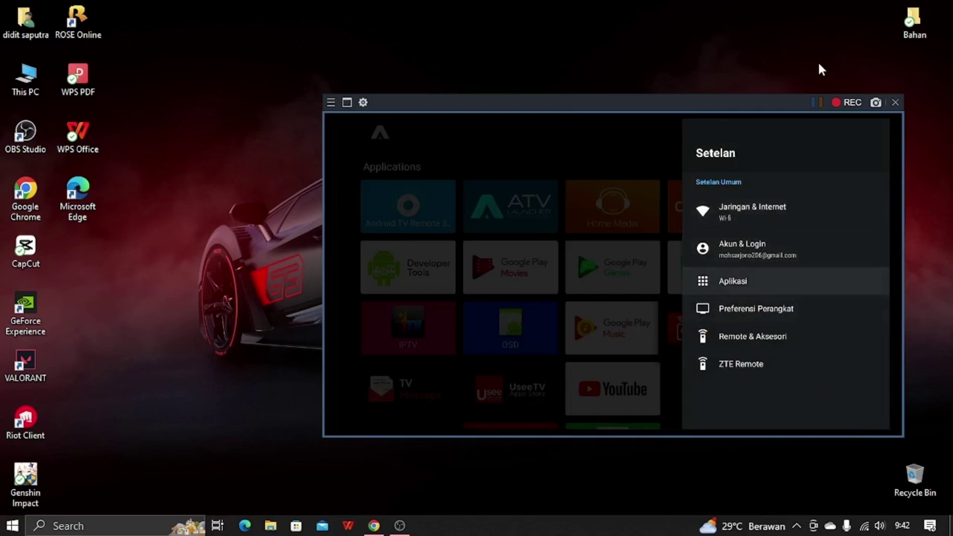
{"action": "key", "text": "Return"}
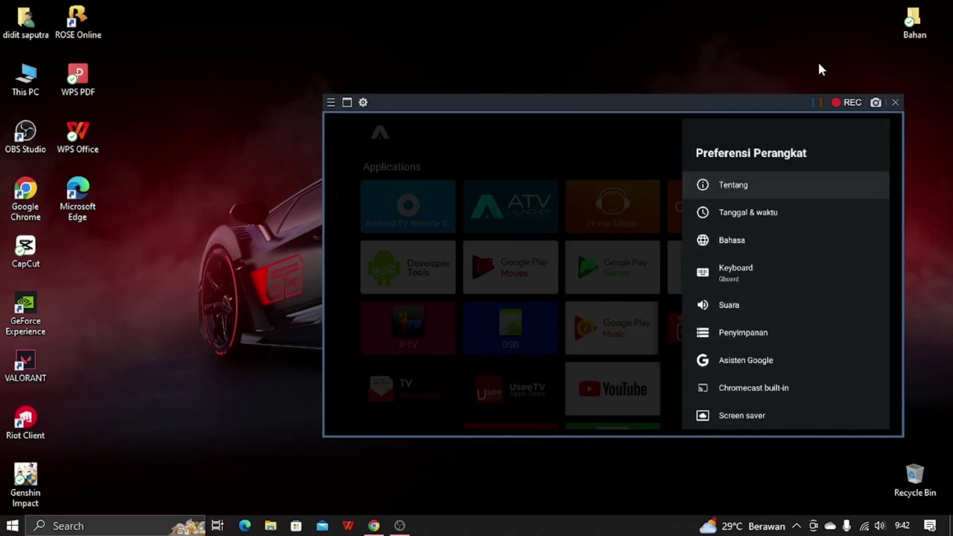
{"action": "key", "text": "Return"}
{"action": "key", "text": "Down"}
{"action": "key", "text": "Down"}
{"action": "key", "text": "Down"}
{"action": "key", "text": "Down"}
{"action": "key", "text": "Down"}
{"action": "key", "text": "Down"}
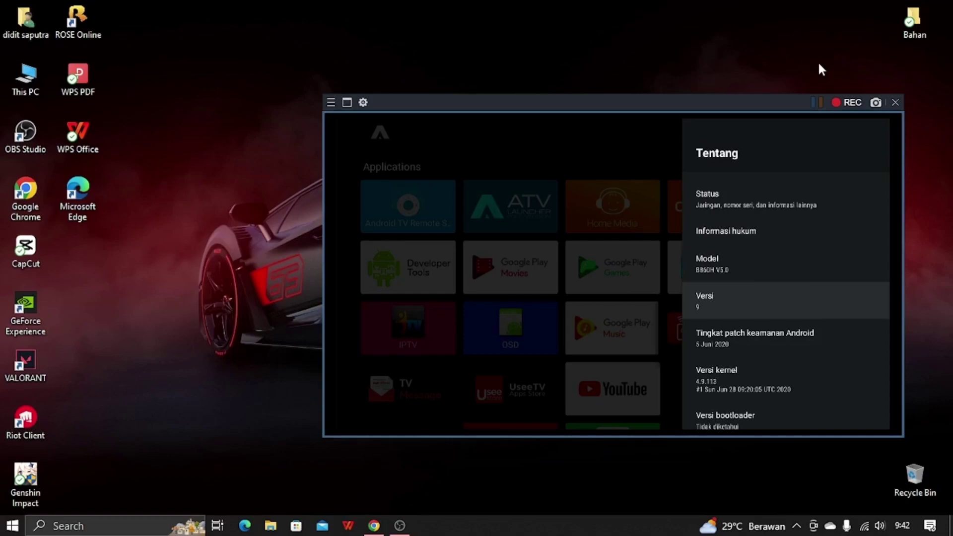
{"action": "key", "text": "Escape"}
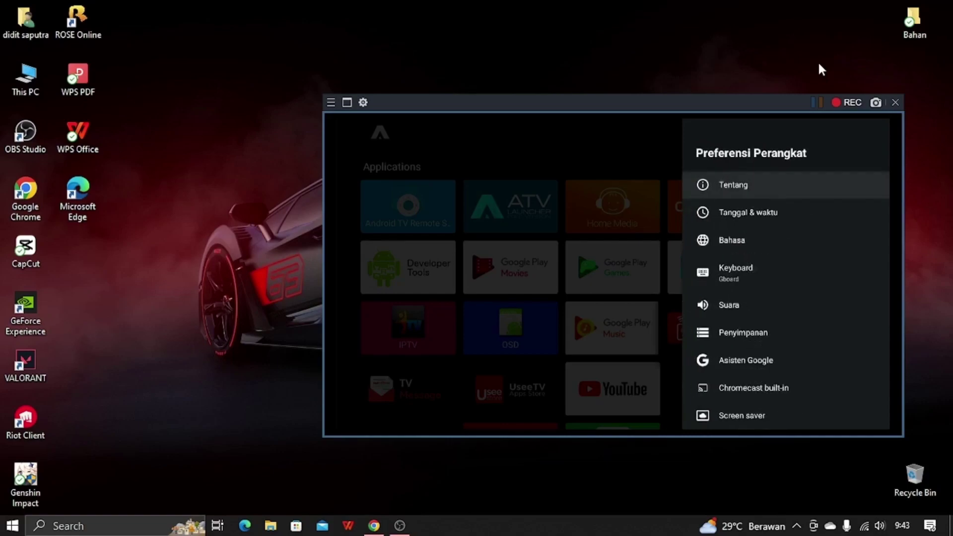
{"action": "key", "text": "Escape"}
{"action": "key", "text": "Escape"}
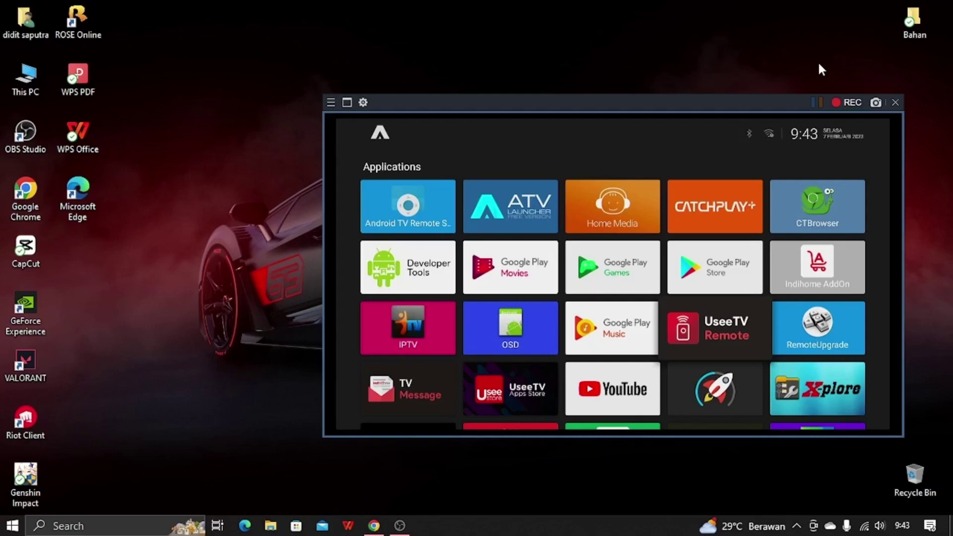
{"action": "key", "text": "Down"}
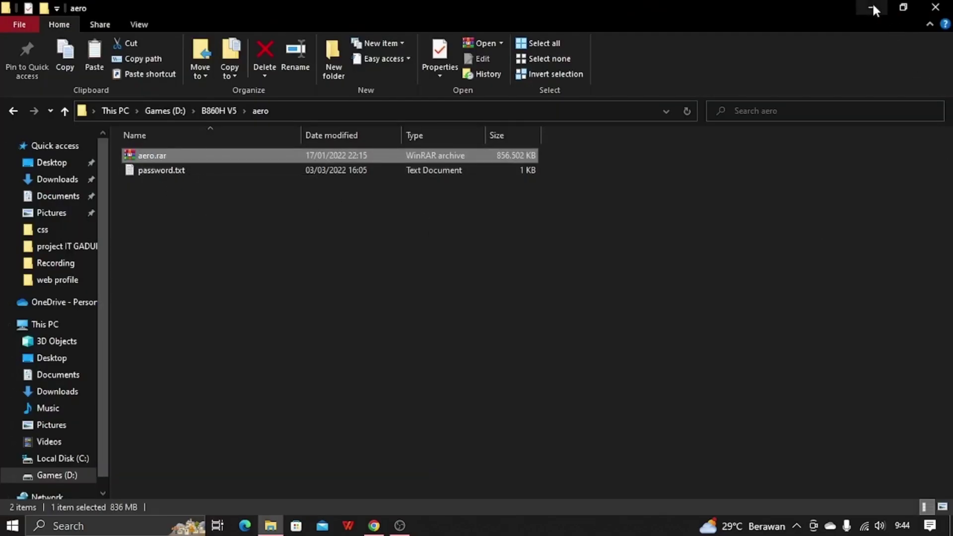
- Copy aero.rar and paste it into the empty Bahan folder on the desktop
{"action": "right_click", "coordinate": [226, 157]}
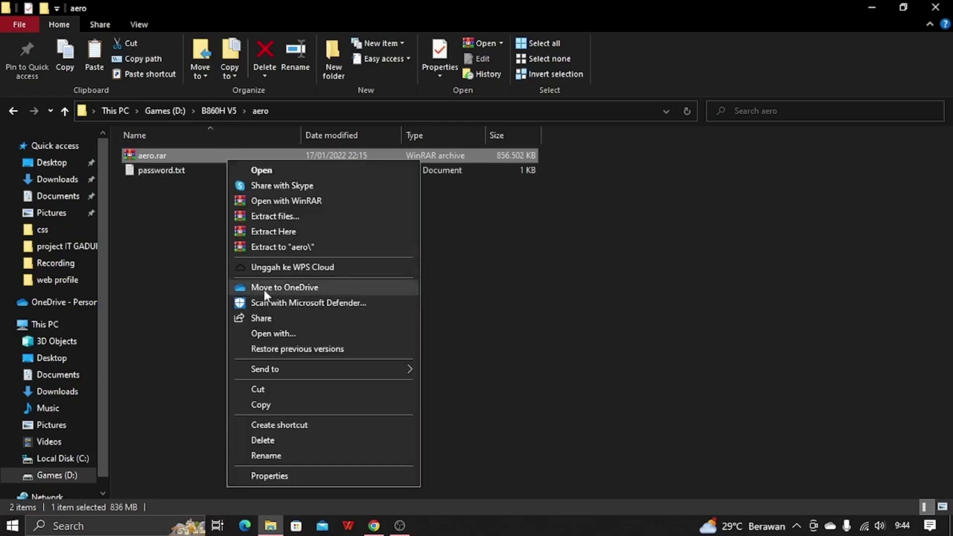
{"action": "left_click", "coordinate": [276, 403]}
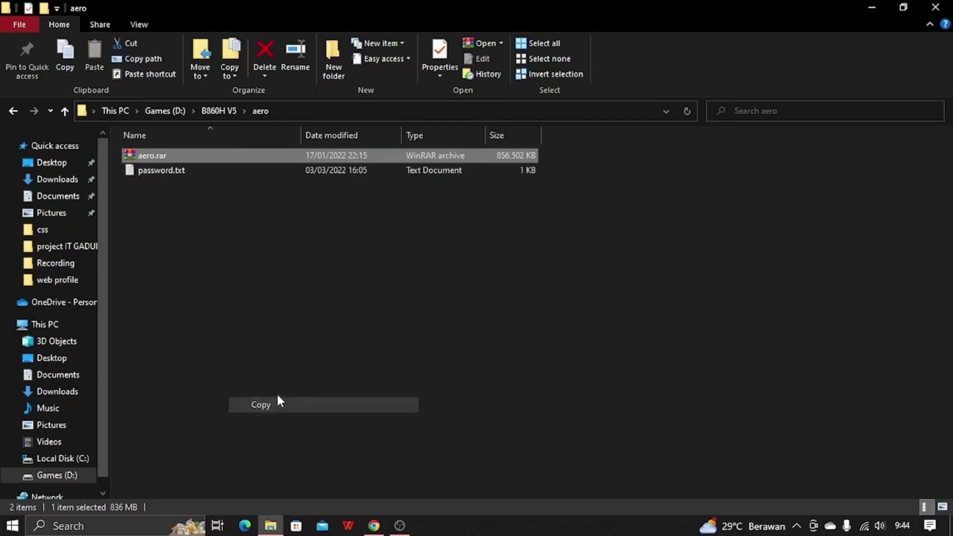
{"action": "left_click", "coordinate": [883, 7]}
{"action": "double_click", "coordinate": [915, 20]}
{"action": "right_click", "coordinate": [480, 236]}
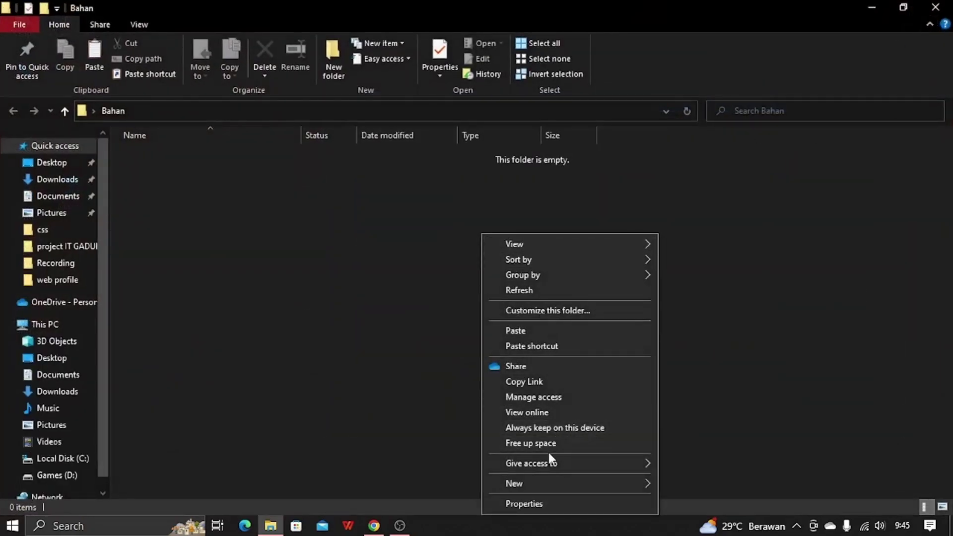
{"action": "left_click", "coordinate": [549, 329]}
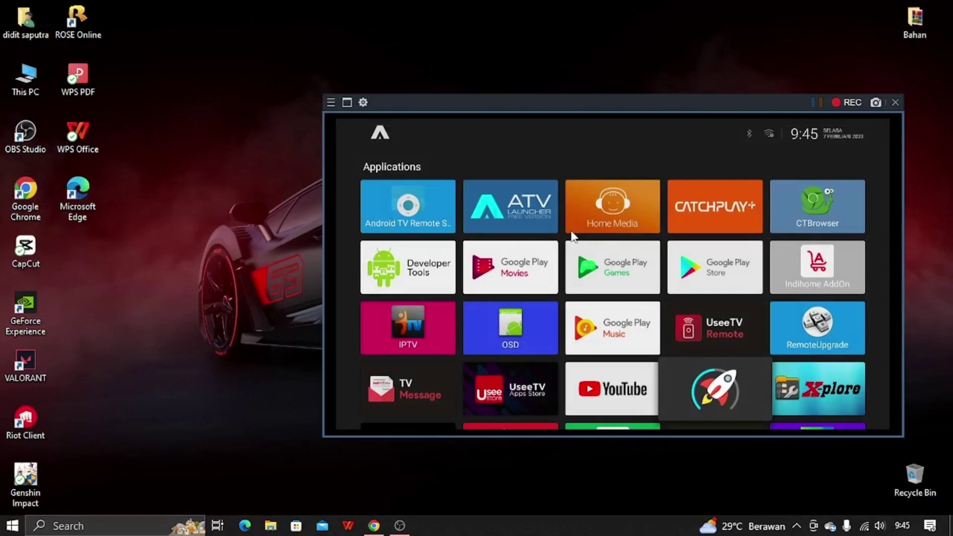
- Launch the Developer Tools app from the launcher's Applications grid
{"action": "key", "text": "Down"}
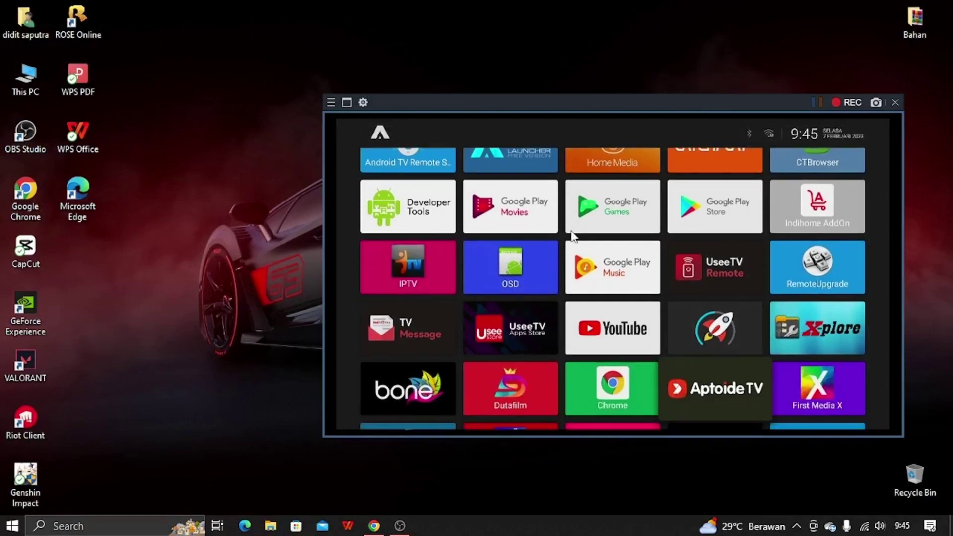
{"action": "key", "text": "Right"}
{"action": "key", "text": "Up"}
{"action": "key", "text": "Up"}
{"action": "key", "text": "Up"}
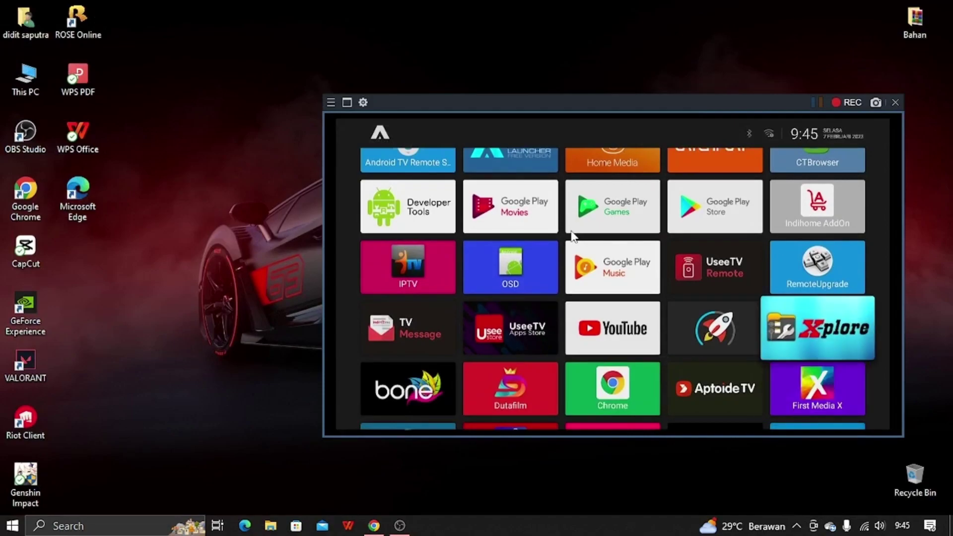
{"action": "key", "text": "Left"}
{"action": "key", "text": "Left"}
{"action": "key", "text": "Left"}
{"action": "key", "text": "Left"}
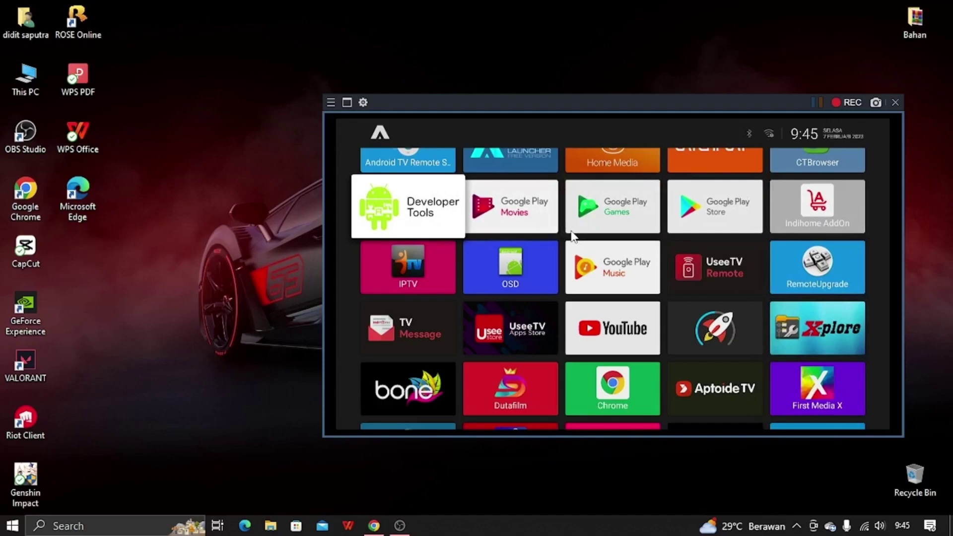
{"action": "key", "text": "Up"}
{"action": "key", "text": "Down"}
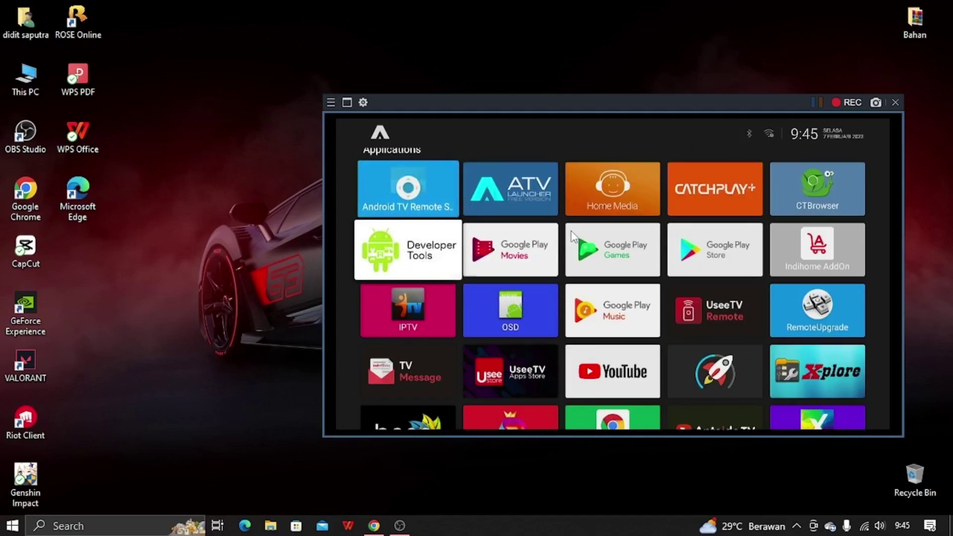
{"action": "key", "text": "Right"}
{"action": "key", "text": "Left"}
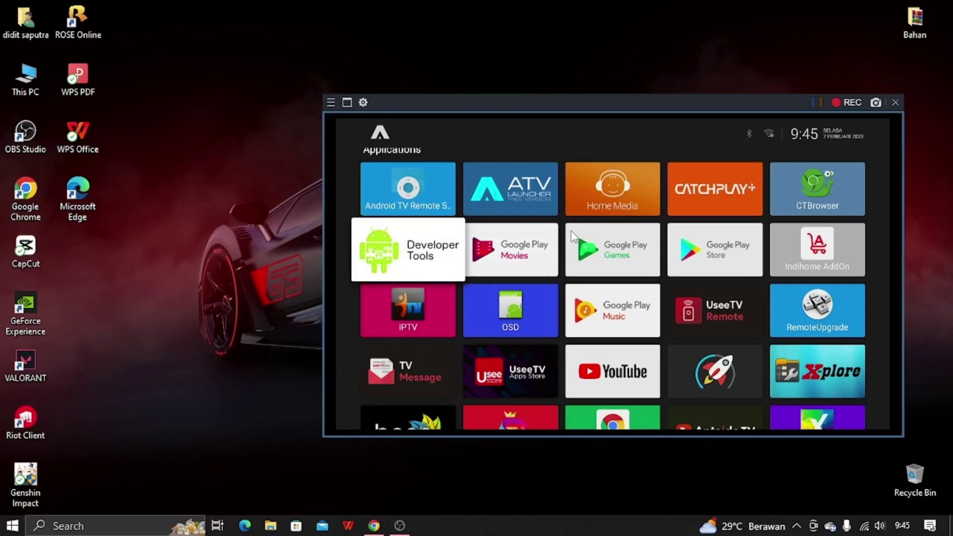
{"action": "key", "text": "Return"}
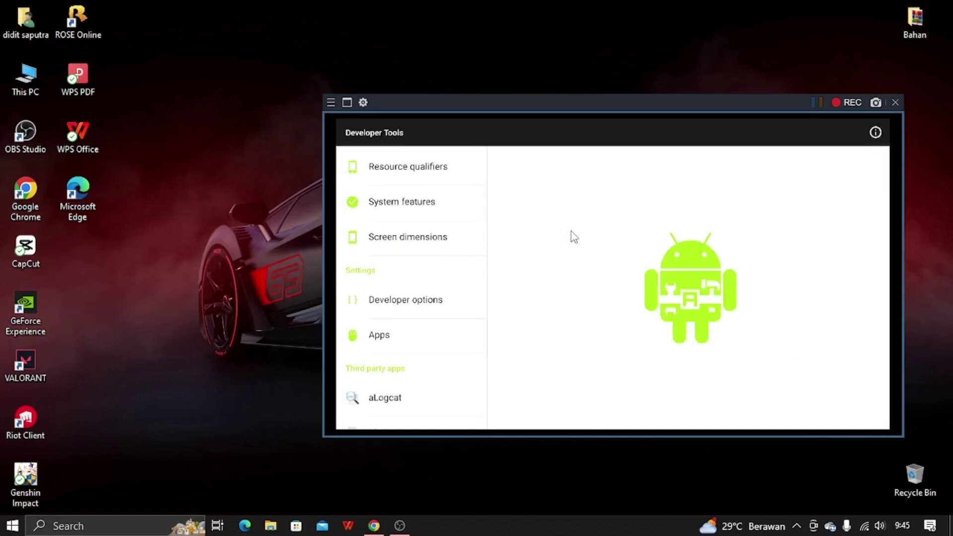
- Enable Debugging USB in Developer options, confirm with Oke, and go back to the launcher
{"action": "key", "text": "Return"}
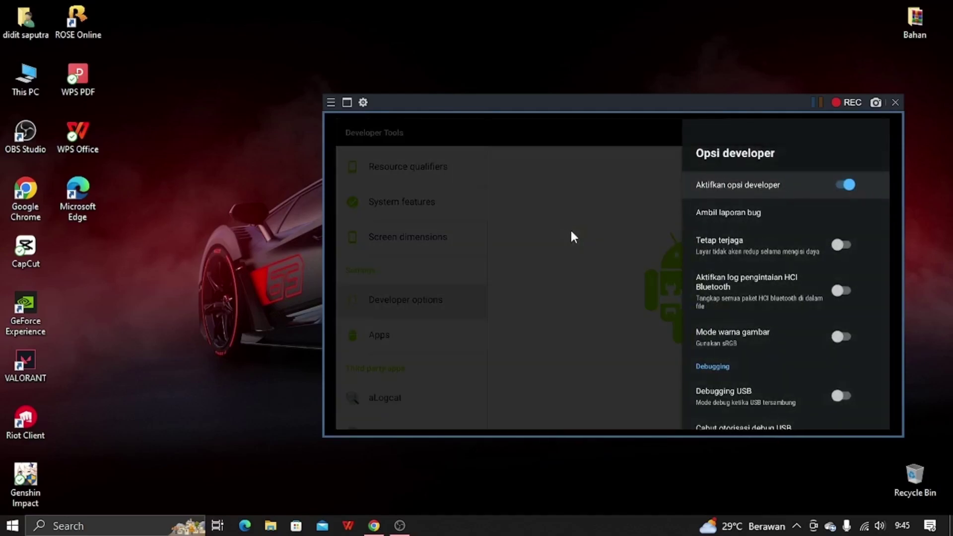
{"action": "key", "text": "Down"}
{"action": "key", "text": "Down"}
{"action": "key", "text": "Down"}
{"action": "key", "text": "Down"}
{"action": "key", "text": "Down"}
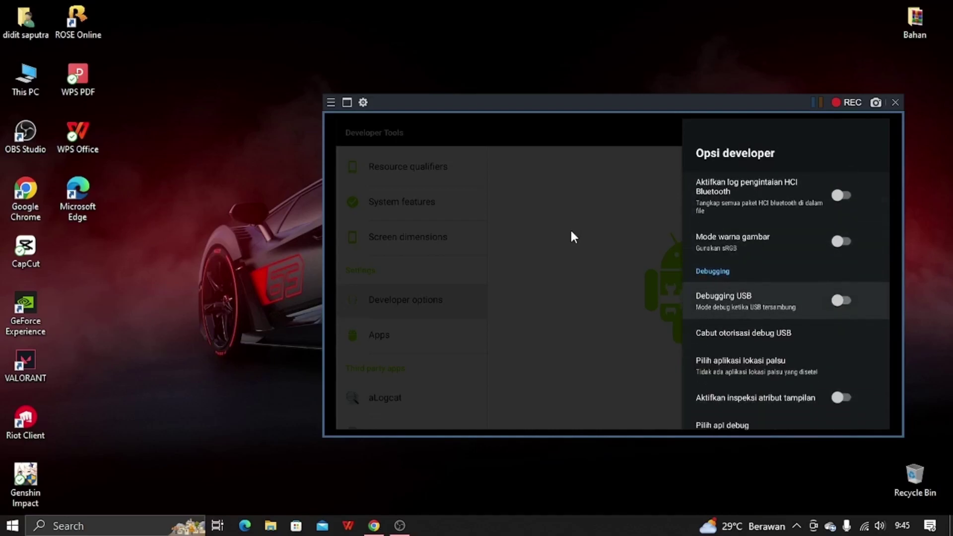
{"action": "key", "text": "Return"}
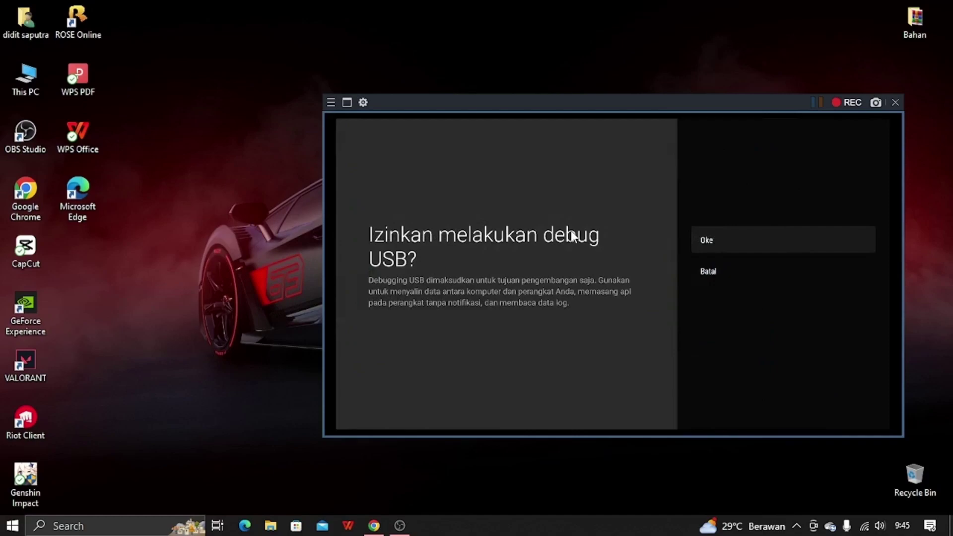
{"action": "key", "text": "Return"}
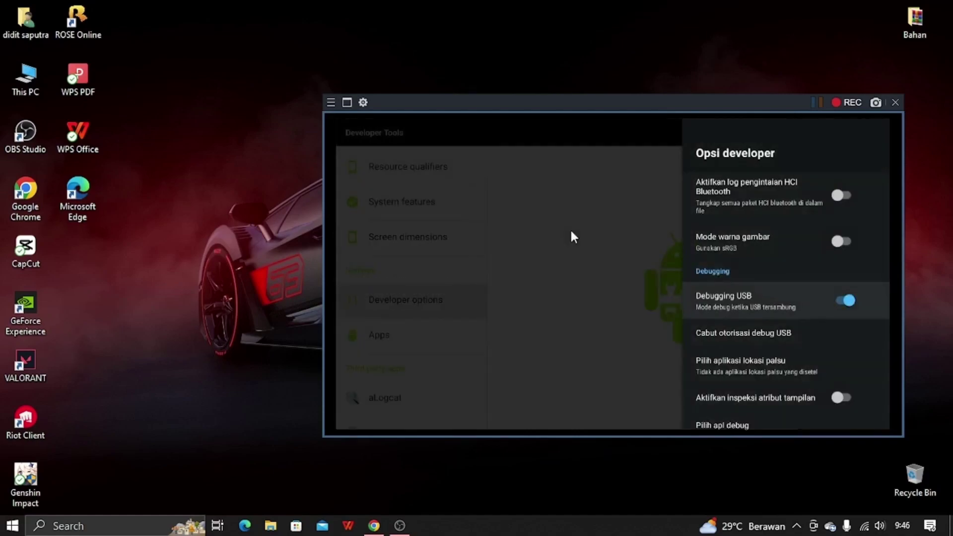
{"action": "key", "text": "Escape"}
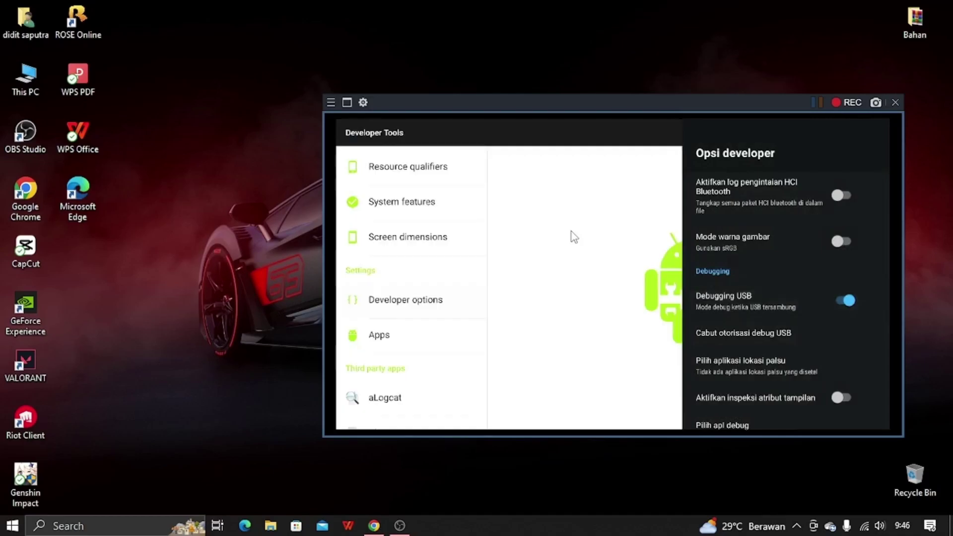
{"action": "key", "text": "Escape"}
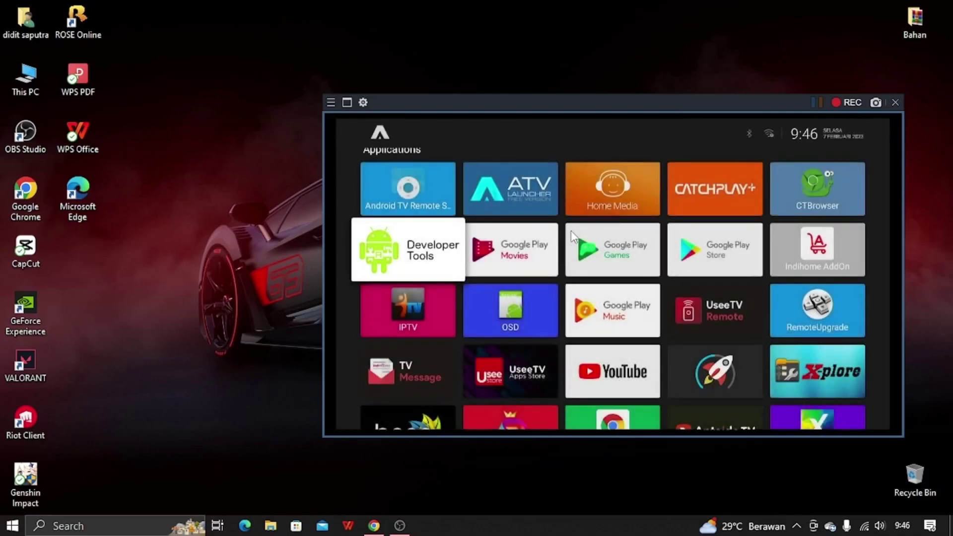
- Open Jaringan & Internet in the Android TV settings
{"action": "key", "text": "Right"}
{"action": "key", "text": "Right"}
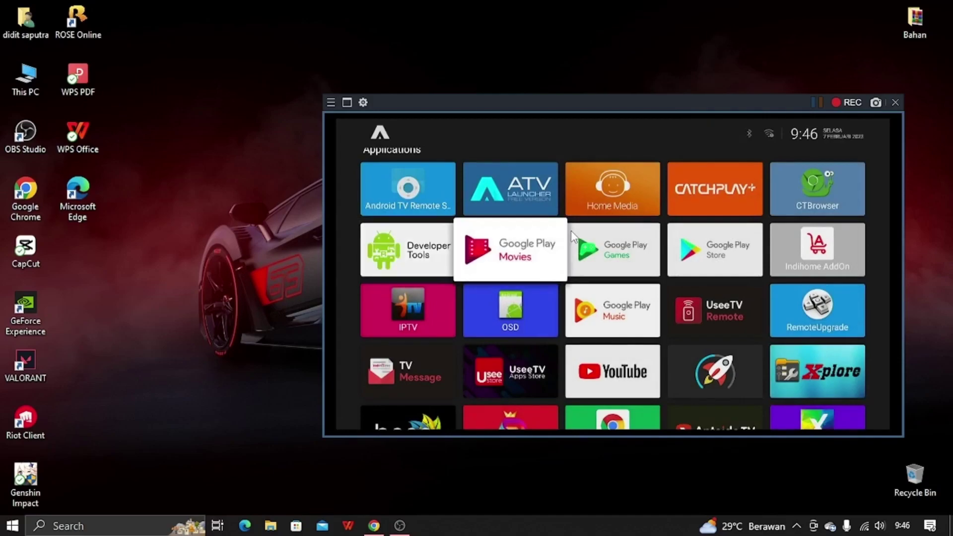
{"action": "key", "text": "Menu"}
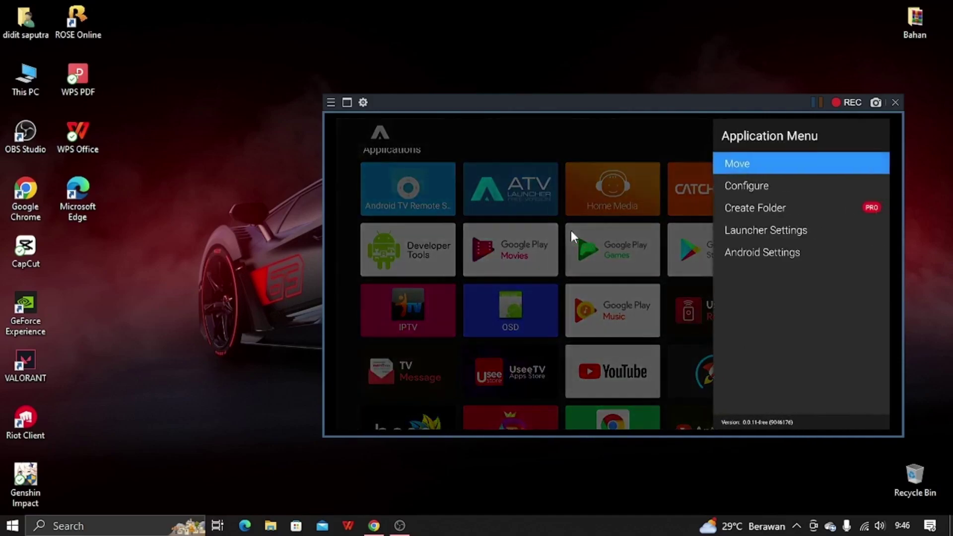
{"action": "key", "text": "Down"}
{"action": "key", "text": "Down"}
{"action": "key", "text": "Down"}
{"action": "key", "text": "Down"}
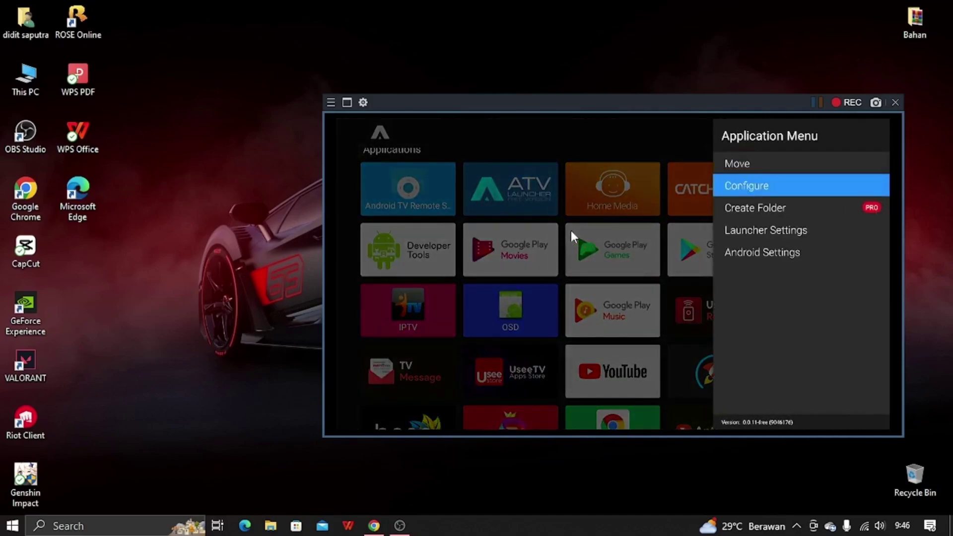
{"action": "key", "text": "Return"}
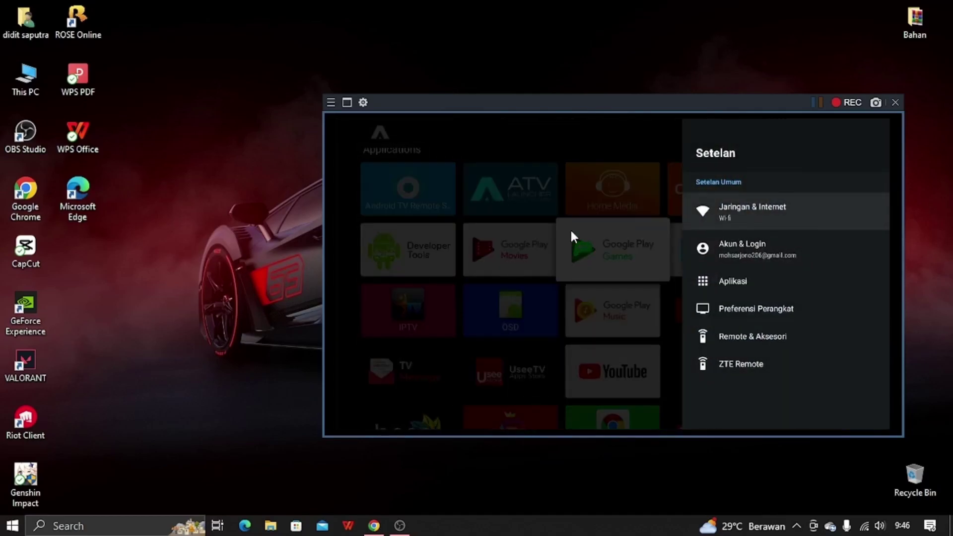
{"action": "key", "text": "Return"}
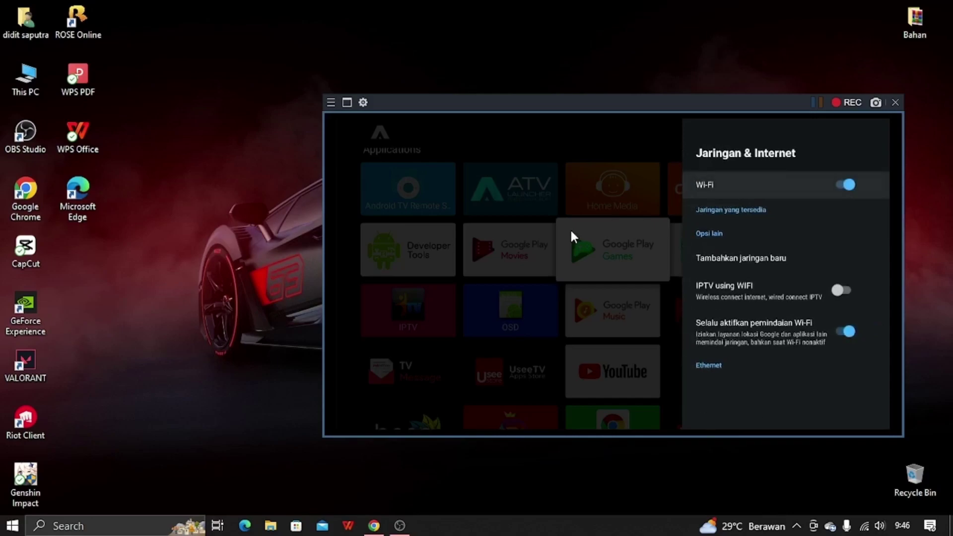
- View the connected Wi-fi network's Alamat IP, 192.168.0.167, then back out of settings
{"action": "key", "text": "Down"}
{"action": "key", "text": "Down"}
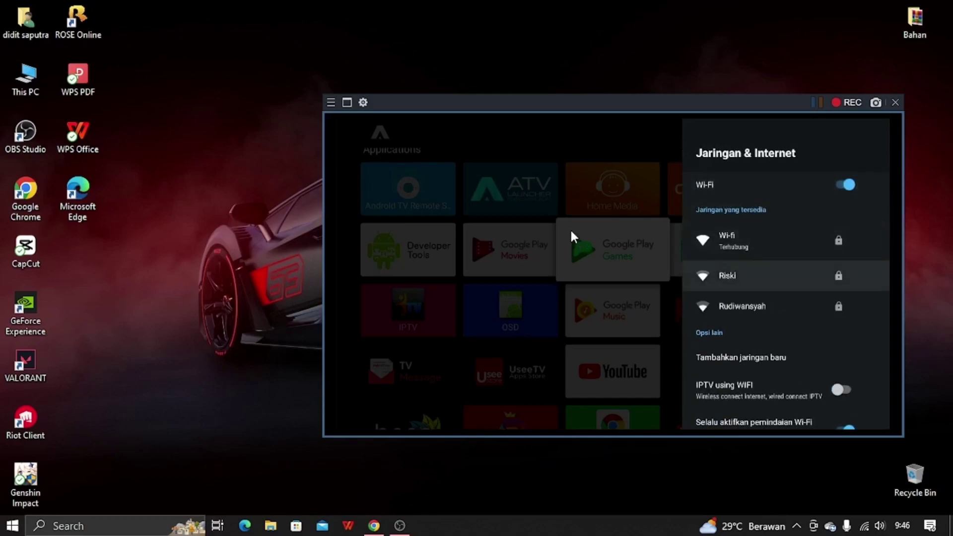
{"action": "key", "text": "Up"}
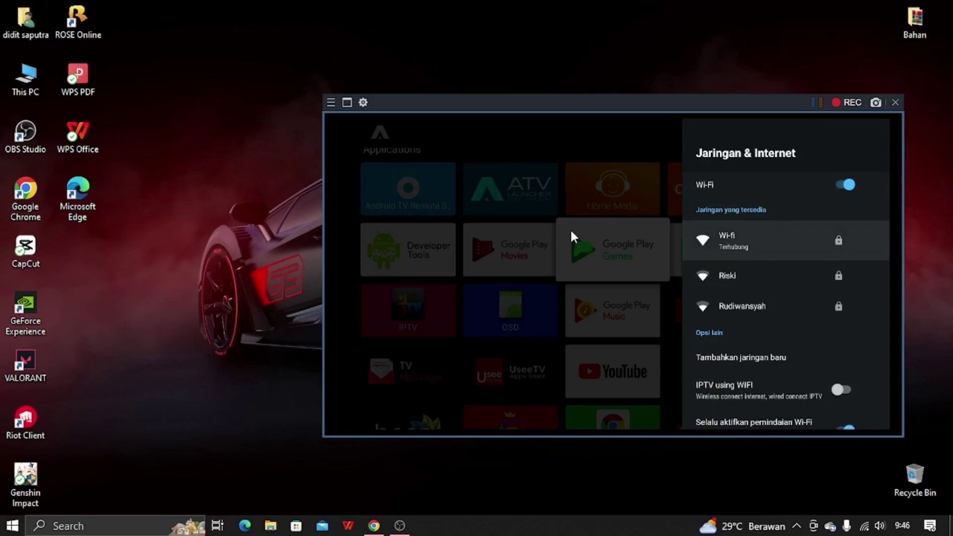
{"action": "key", "text": "Return"}
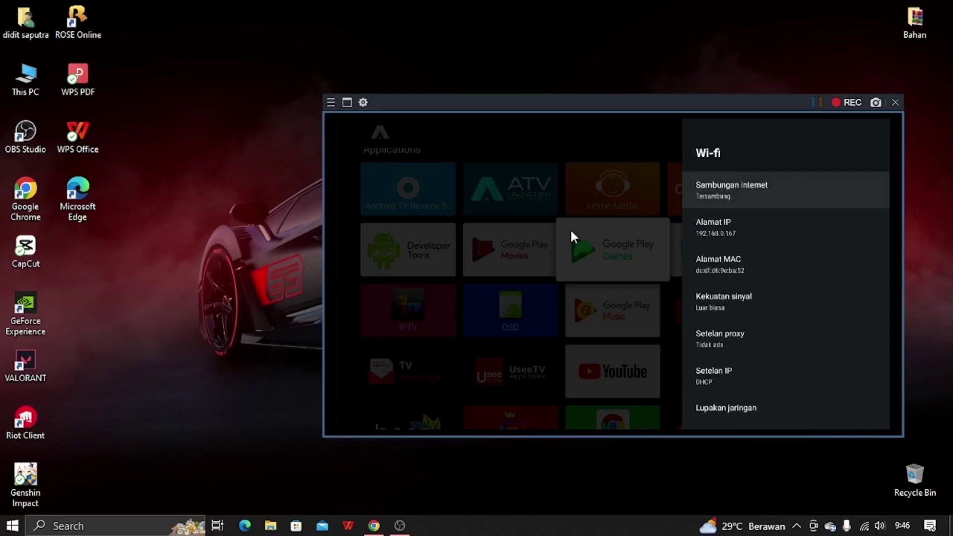
{"action": "key", "text": "Down"}
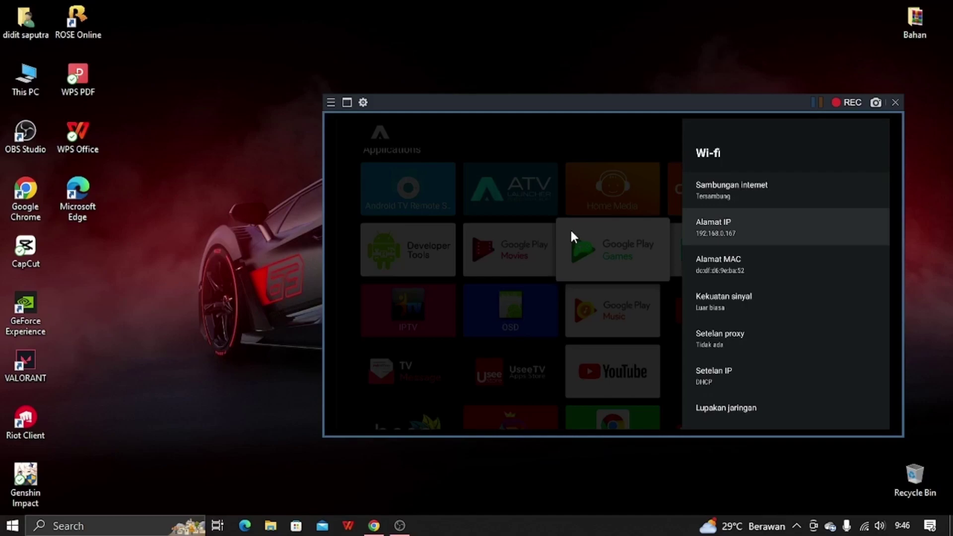
{"action": "key", "text": "Escape"}
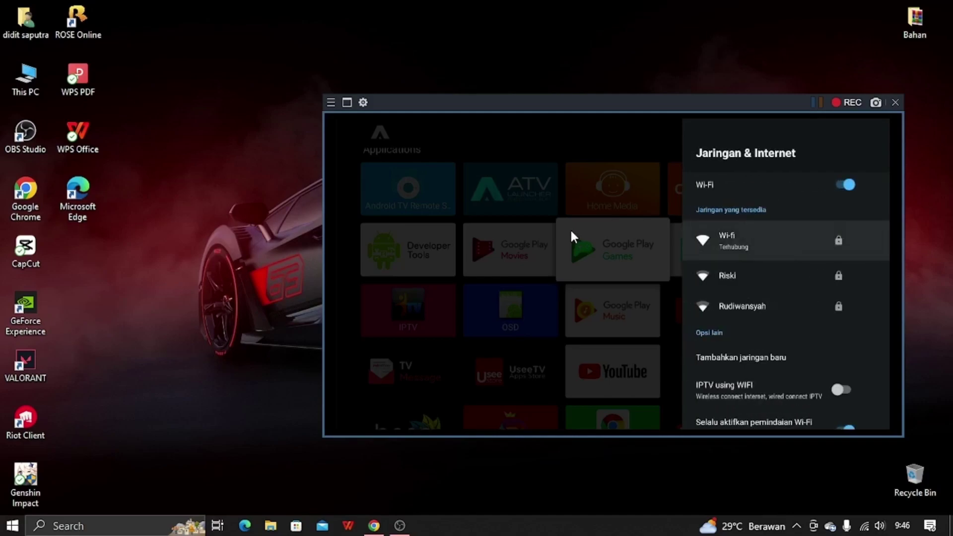
{"action": "key", "text": "Escape"}
{"action": "key", "text": "Escape"}
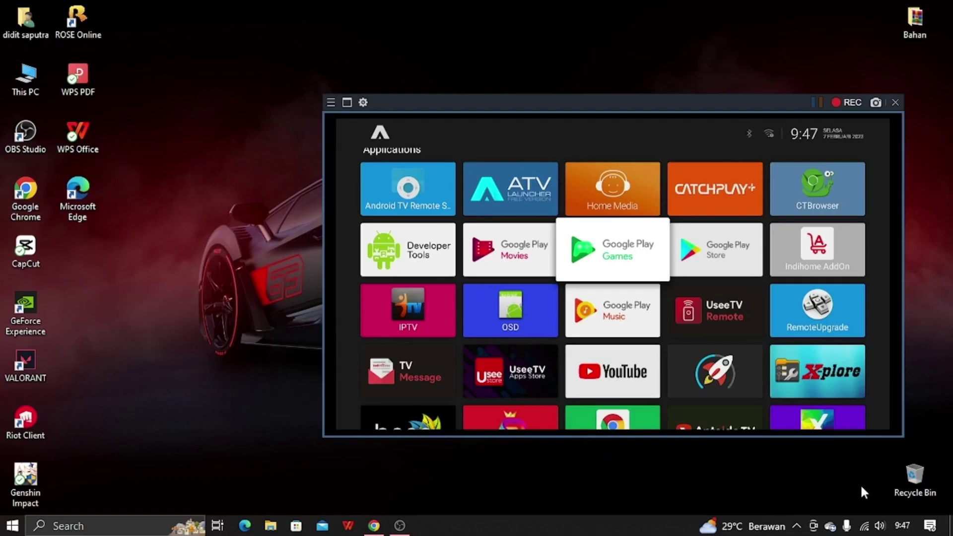
{"action": "left_click", "coordinate": [864, 525]}
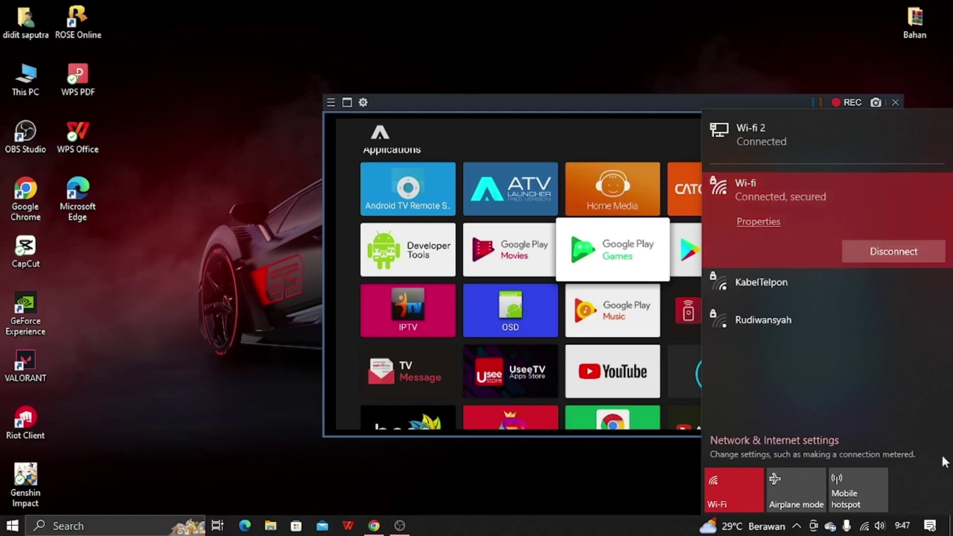
{"action": "left_click", "coordinate": [665, 496]}
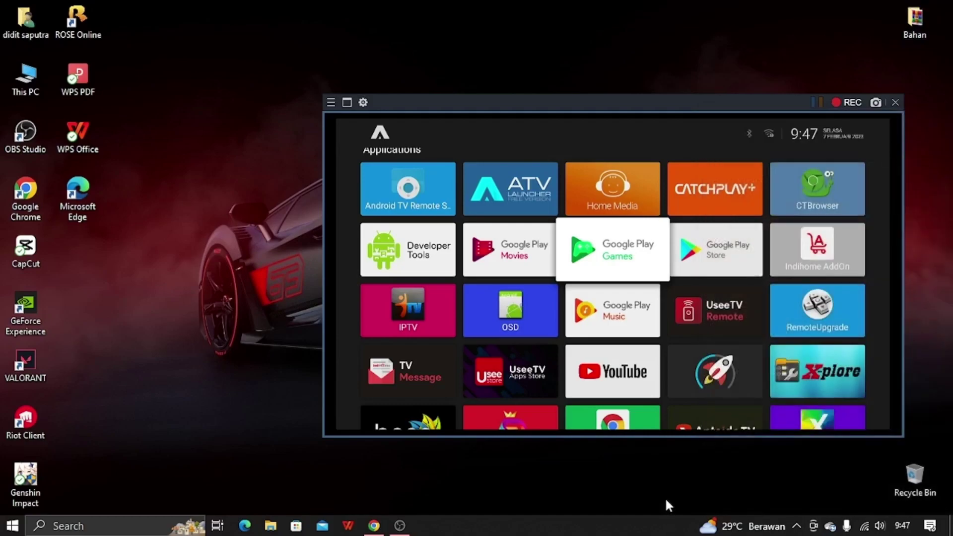
- Launch ADB AppControl from the Recent list in Windows search
{"action": "left_click", "coordinate": [128, 524]}
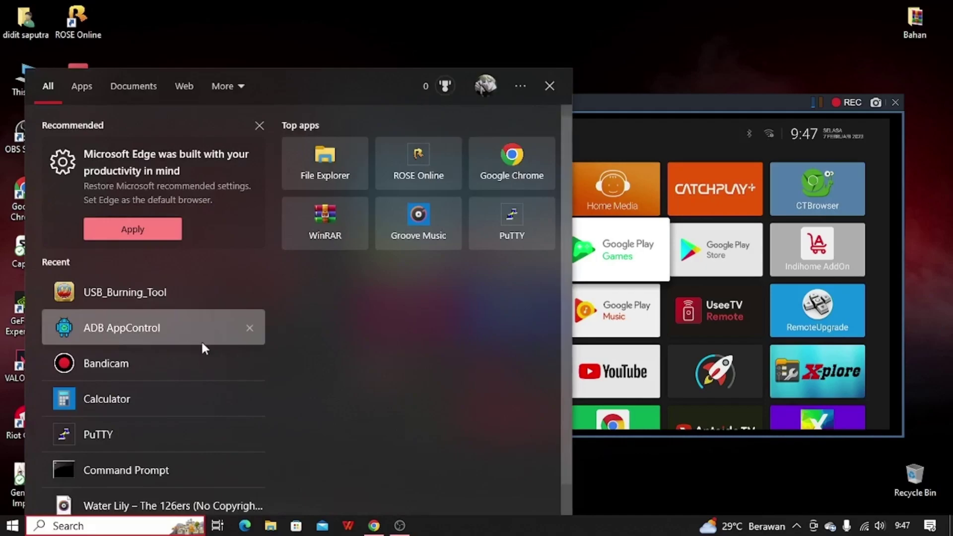
{"action": "left_click", "coordinate": [132, 328]}
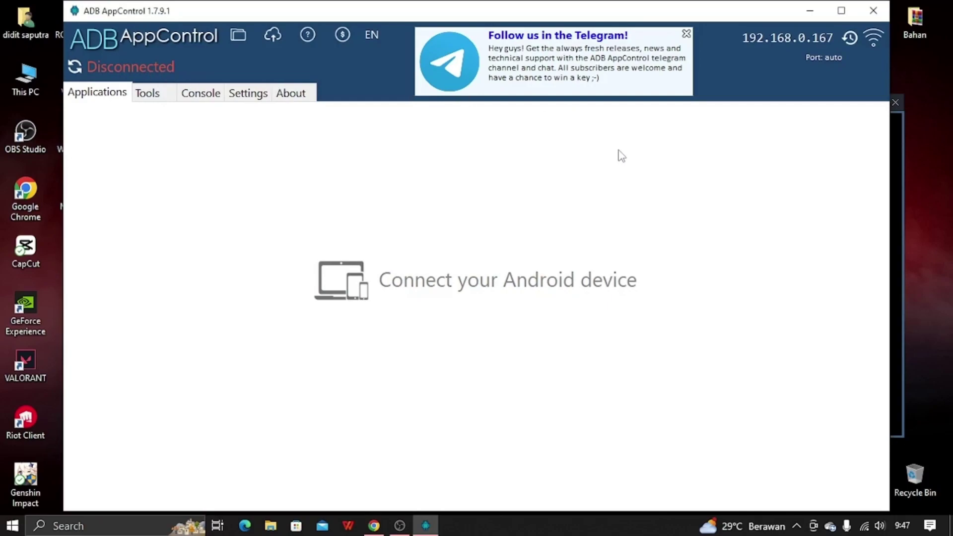
- Replace the IP address with 192.168.0.167 and connect to the box over Wi-Fi
{"action": "left_click", "coordinate": [833, 38]}
{"action": "left_click_drag", "start_coordinate": [833, 38], "coordinate": [741, 37]}
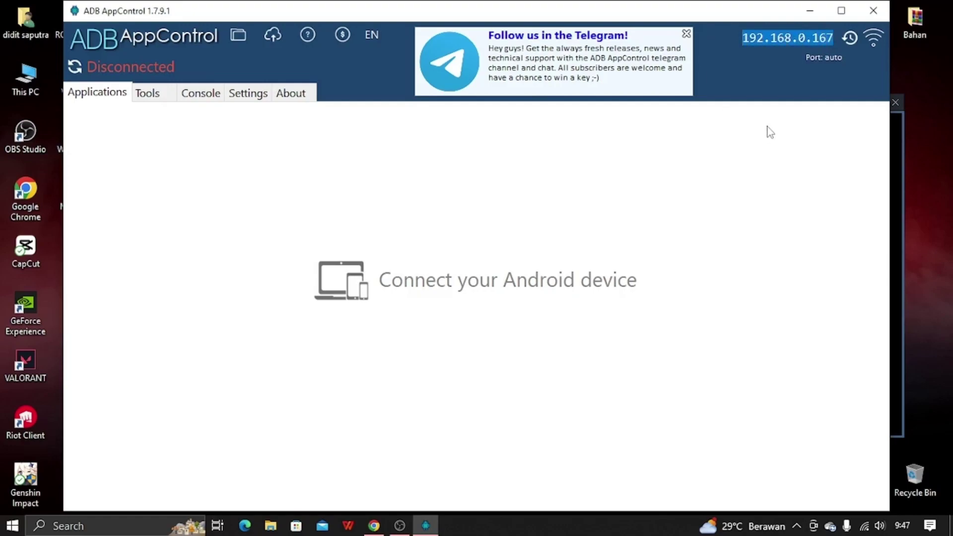
{"action": "key", "text": "BackSpace"}
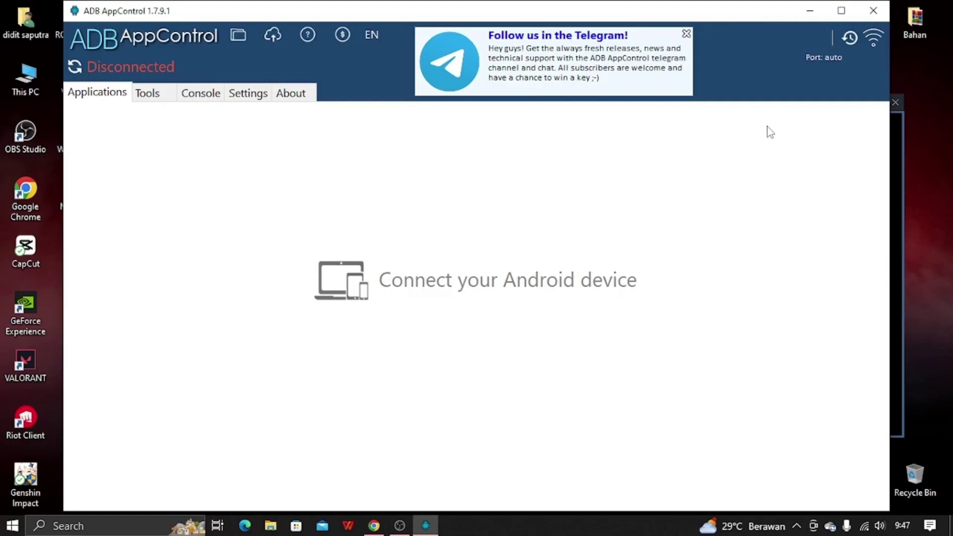
{"action": "type", "text": "192.168.0.167"}
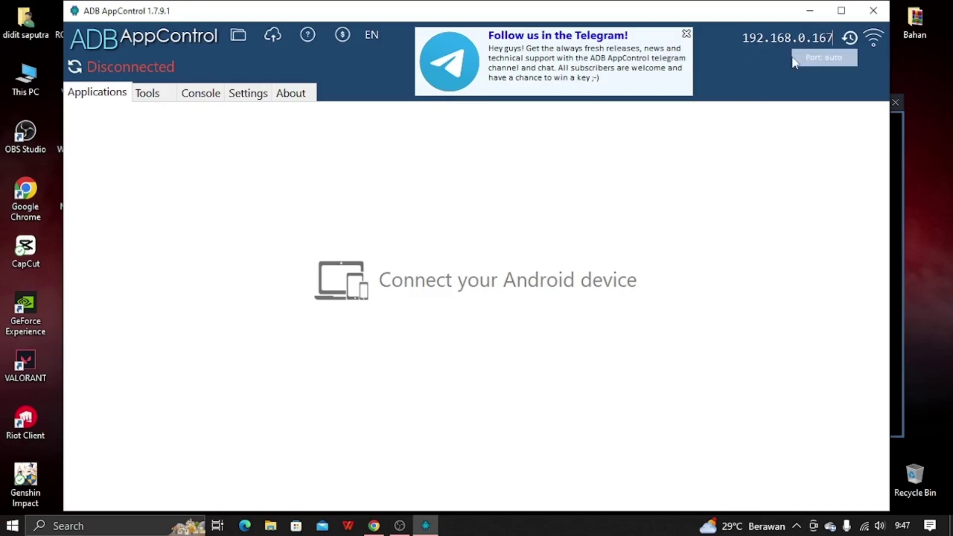
{"action": "left_click", "coordinate": [874, 37]}
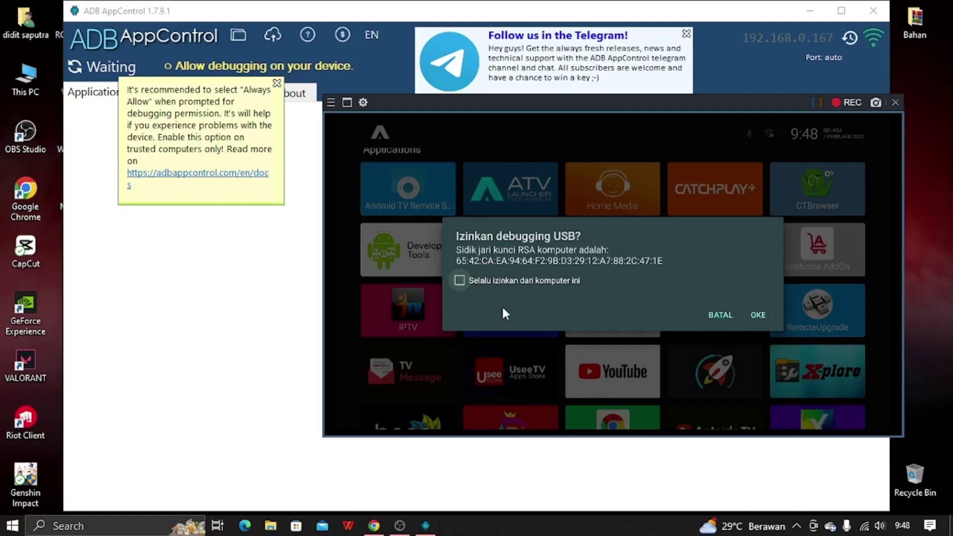
- Allow USB debugging with OKE on the box, then cancel the Install ACBridge dialog
{"action": "key", "text": "Down"}
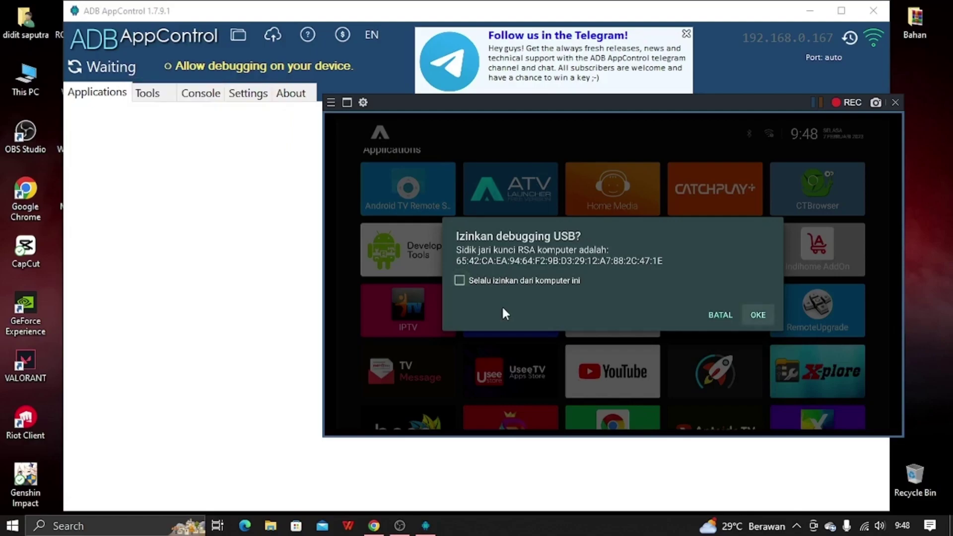
{"action": "key", "text": "Return"}
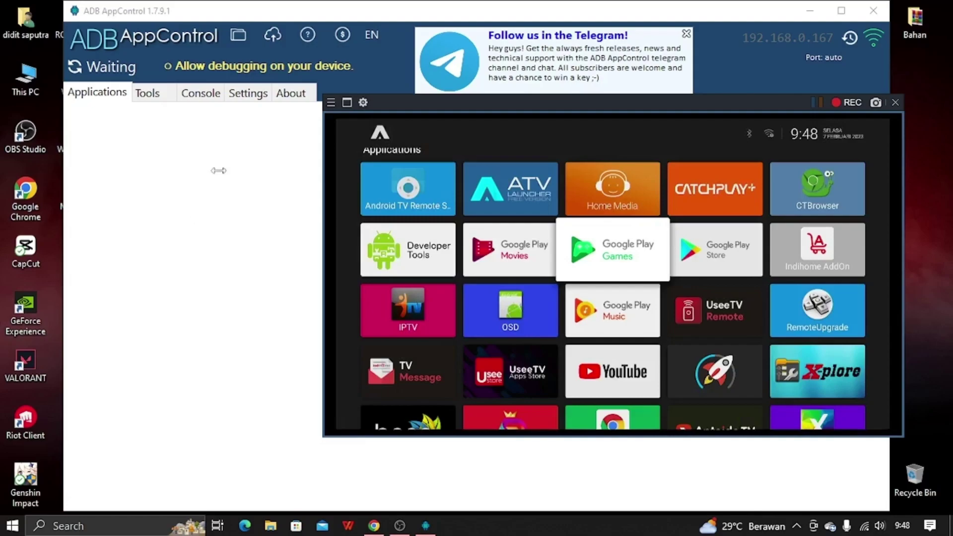
{"action": "left_click", "coordinate": [424, 526]}
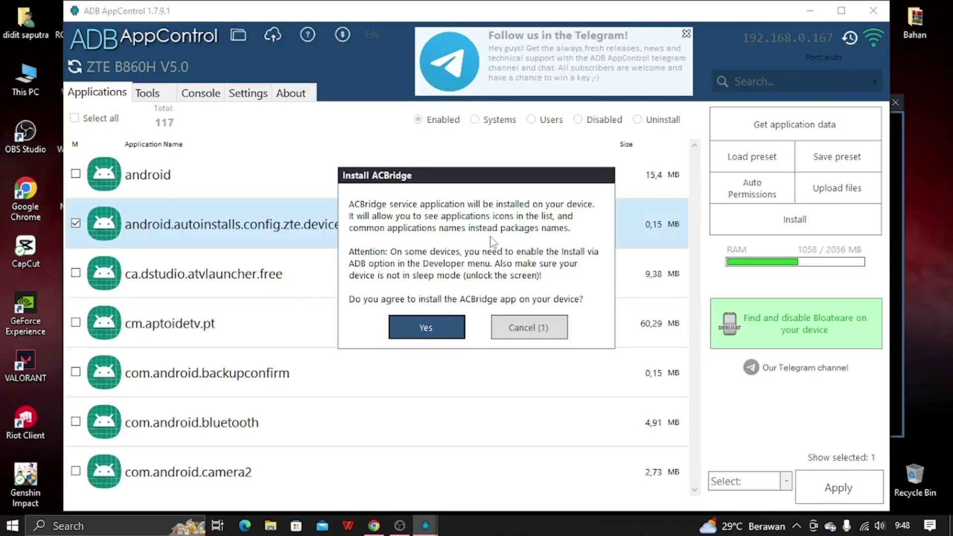
{"action": "left_click", "coordinate": [535, 327]}
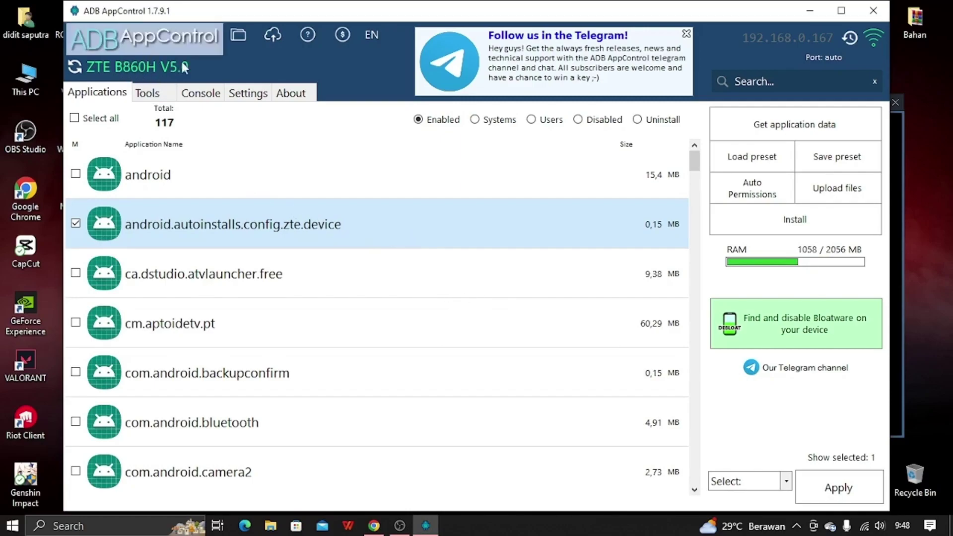
- Search 'usb', launch USB_Burning_Tool, cancel the Support prompt, and switch back to ADB AppControl
{"action": "left_click", "coordinate": [103, 527]}
{"action": "type", "text": "us"}
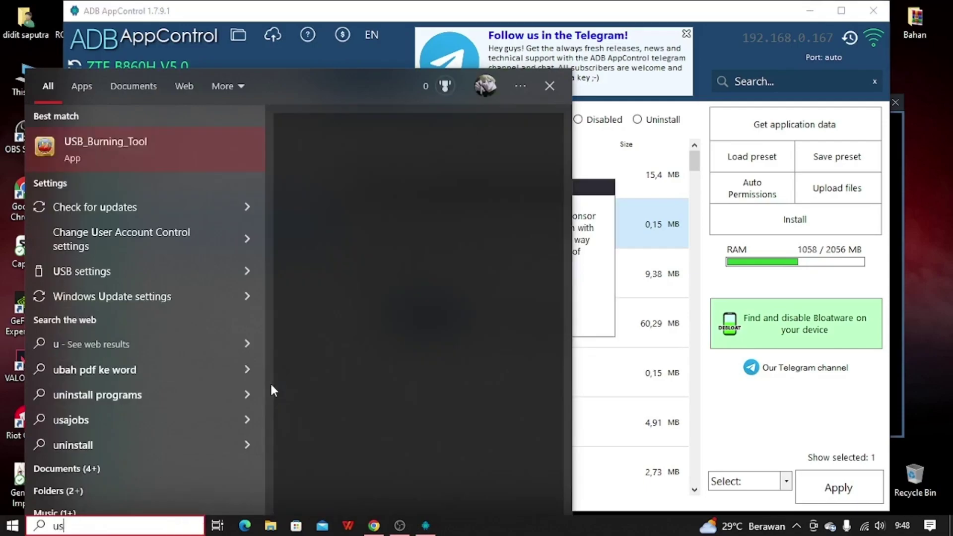
{"action": "type", "text": "b"}
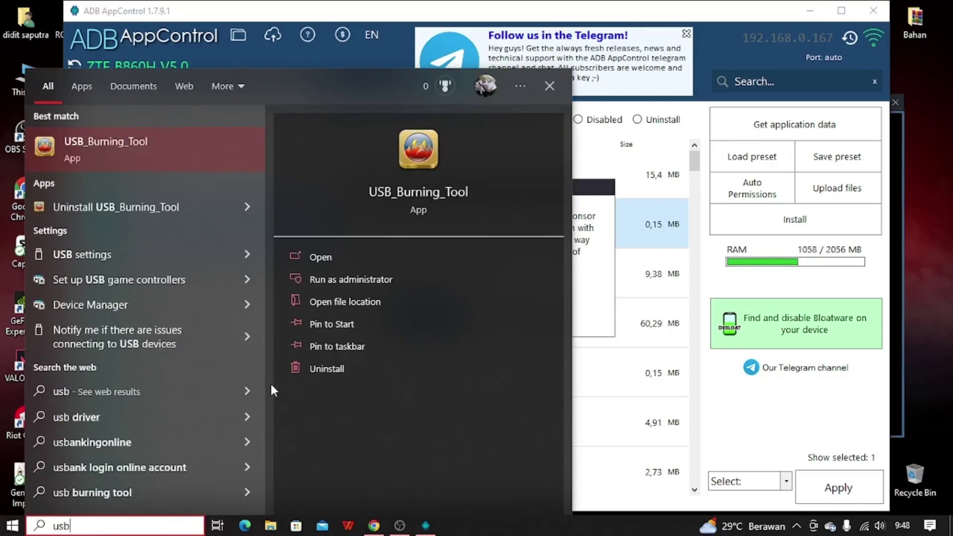
{"action": "left_click", "coordinate": [155, 137]}
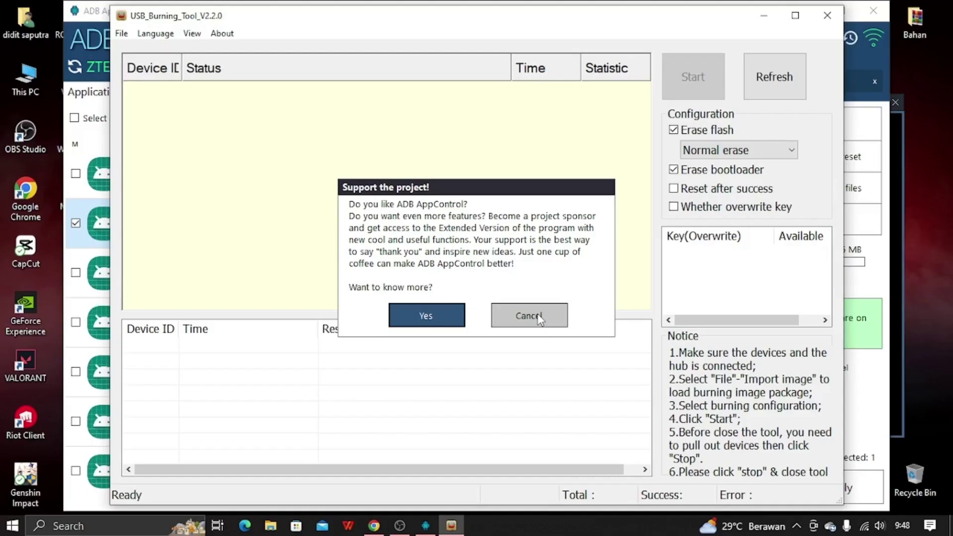
{"action": "left_click", "coordinate": [530, 316]}
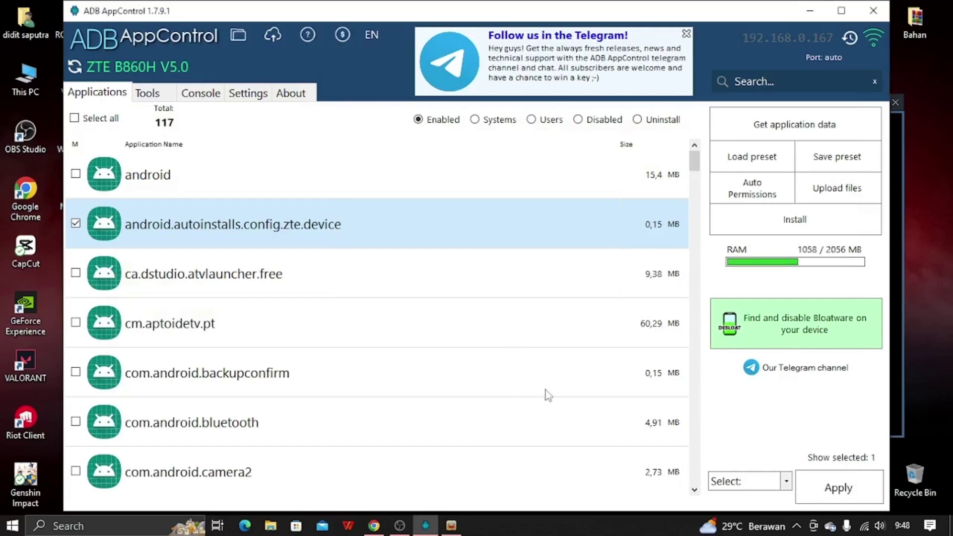
{"action": "left_click", "coordinate": [451, 525]}
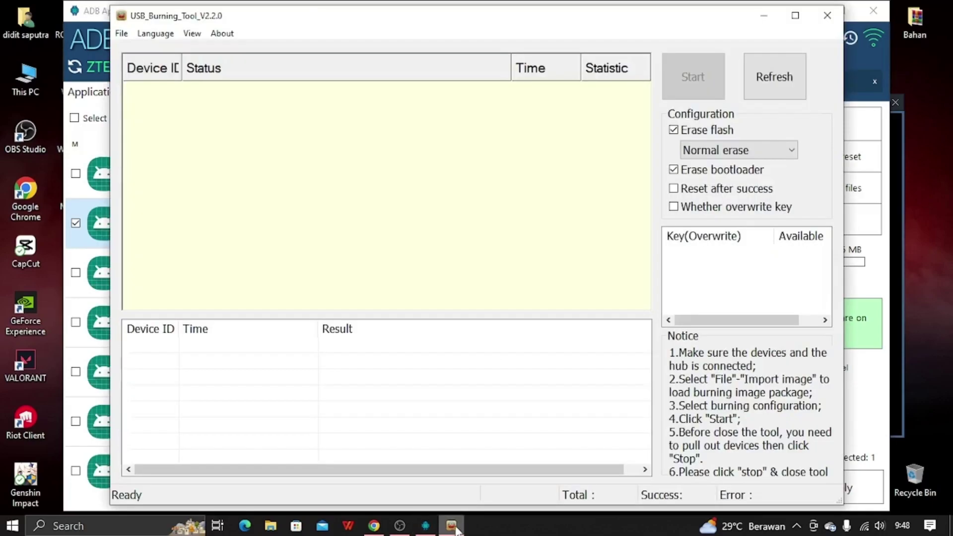
{"action": "left_click", "coordinate": [426, 527]}
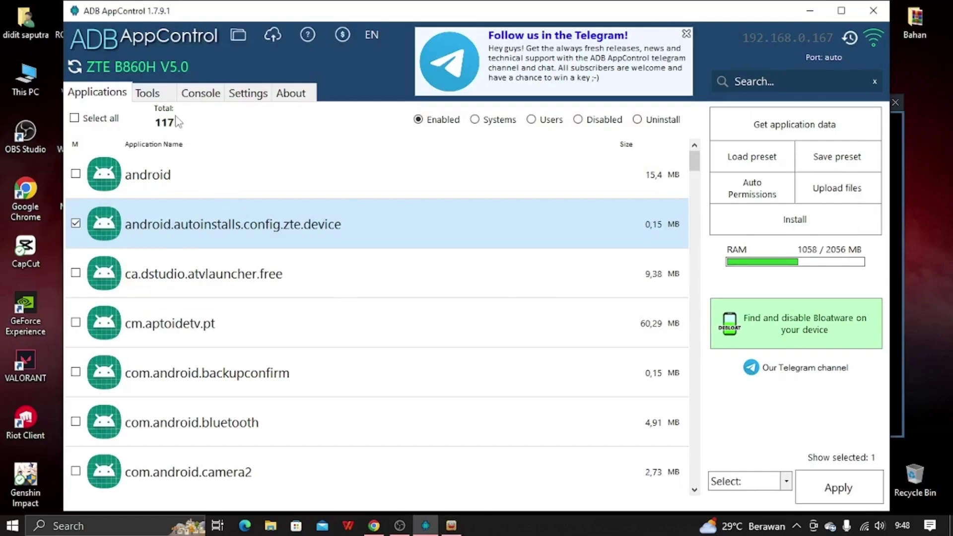
- Run 'reboot update' in the ADB AppControl Console, then return to USB_Burning_Tool
{"action": "left_click", "coordinate": [203, 94]}
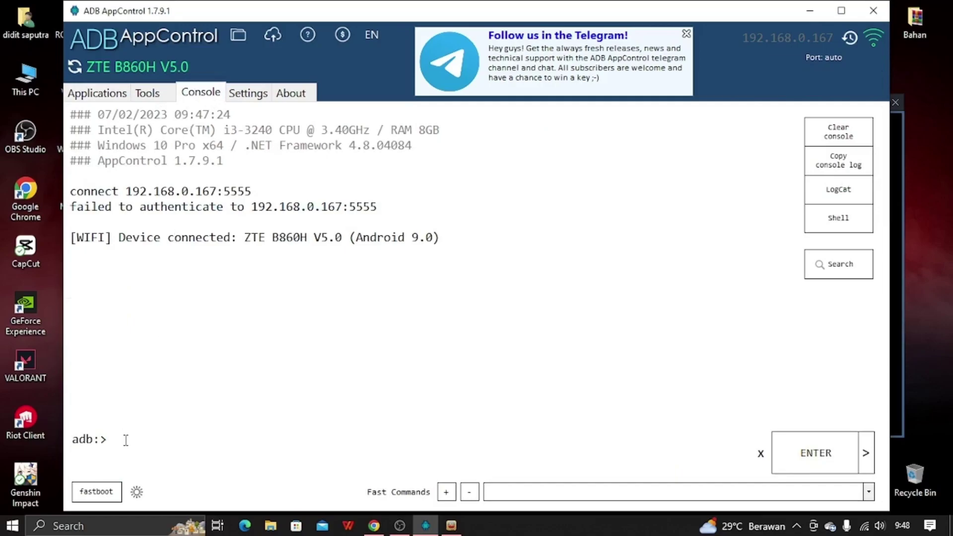
{"action": "type", "text": "reboot update"}
{"action": "key", "text": "Return"}
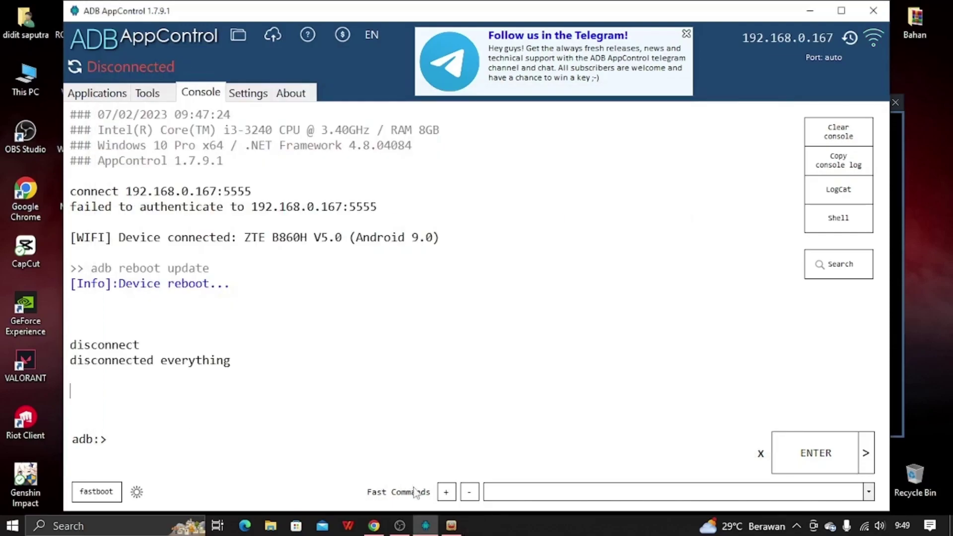
{"action": "left_click", "coordinate": [449, 526]}
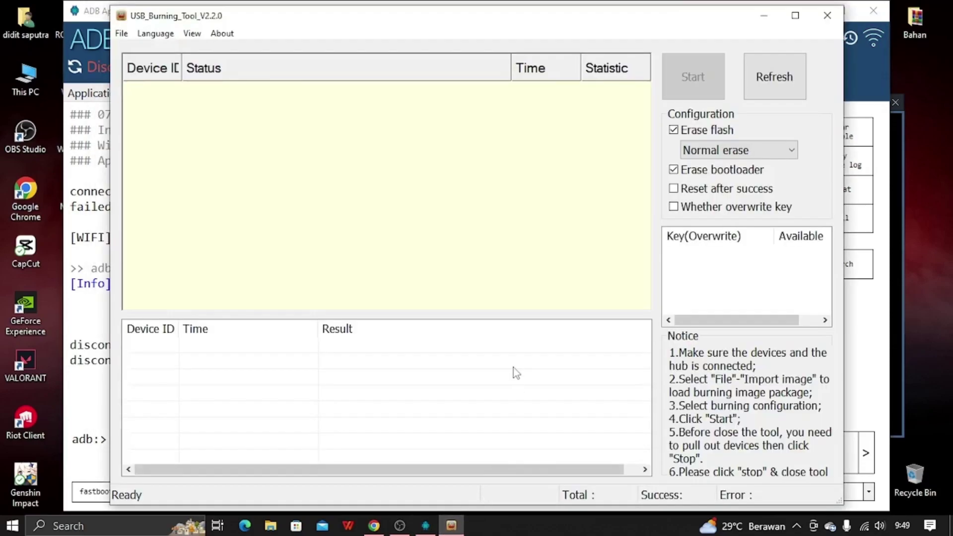
- Bring USB_Burning_Tool forward with the box listed as HUB4-6, looking over the File and Language menus
{"action": "left_click", "coordinate": [899, 331]}
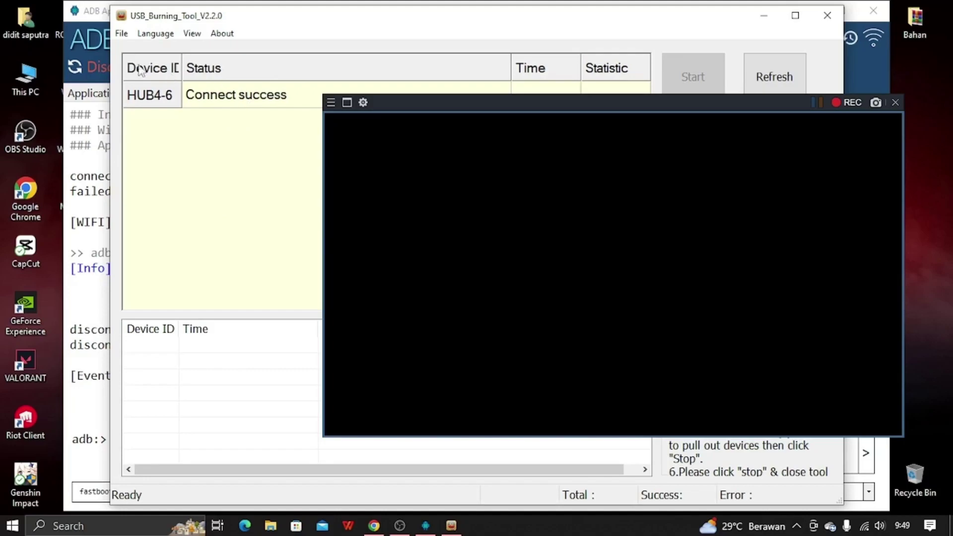
{"action": "left_click", "coordinate": [258, 144]}
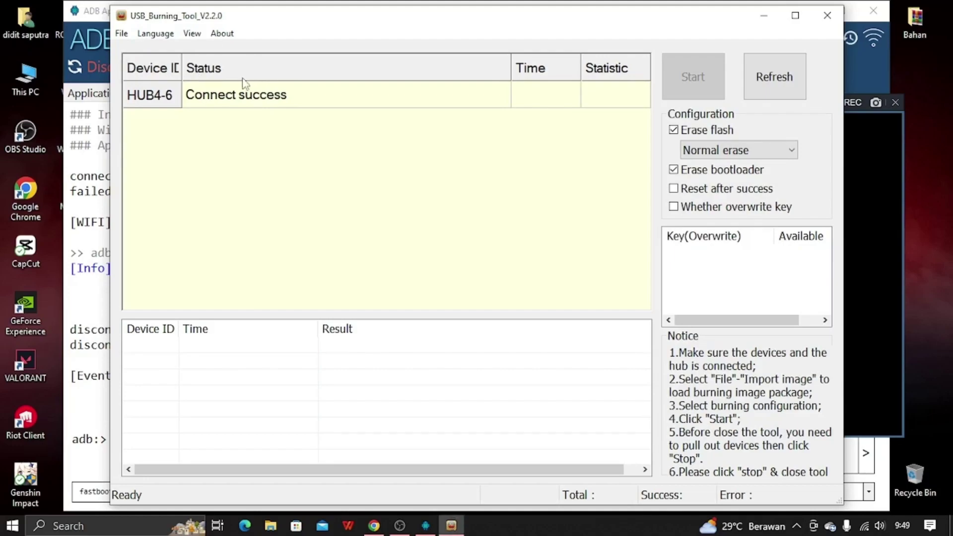
{"action": "left_click", "coordinate": [121, 33]}
{"action": "mouse_move", "coordinate": [156, 33]}
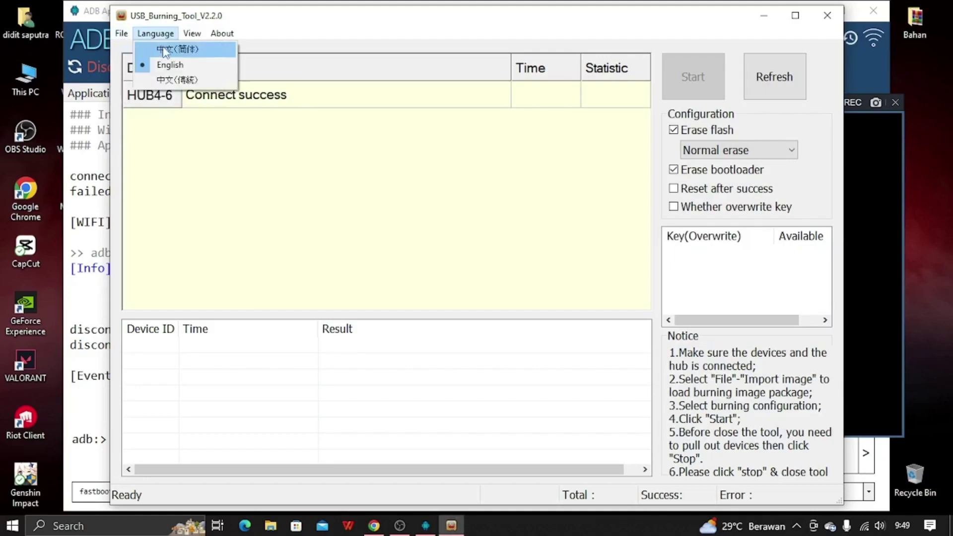
{"action": "mouse_move", "coordinate": [122, 33]}
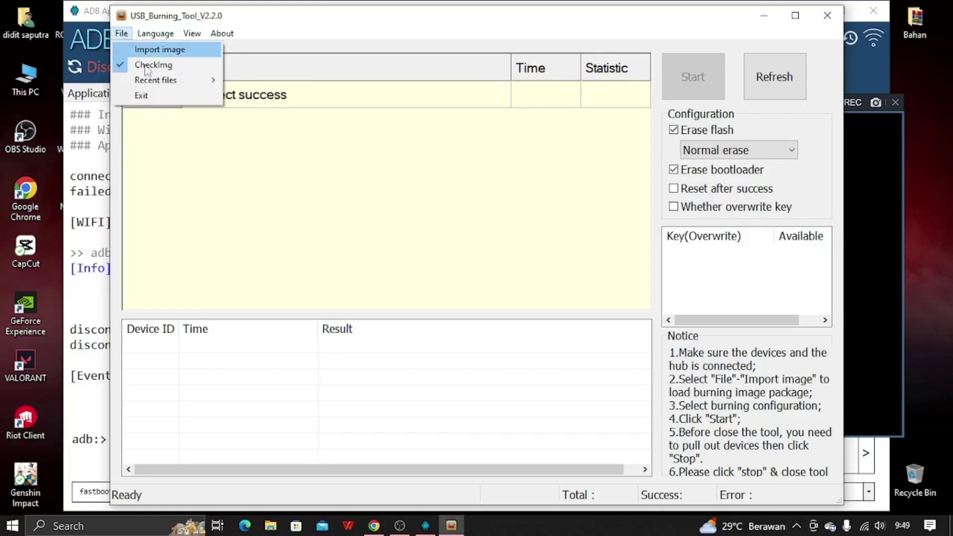
{"action": "left_click", "coordinate": [599, 242]}
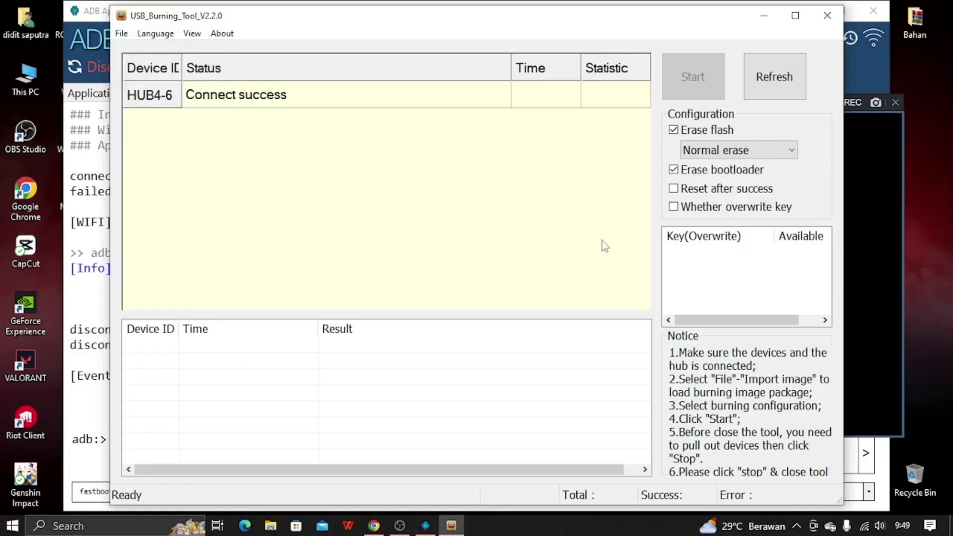
- Extract aero.rar in Bahan with Extract Here, enter the archive password, then close the window
{"action": "double_click", "coordinate": [912, 25]}
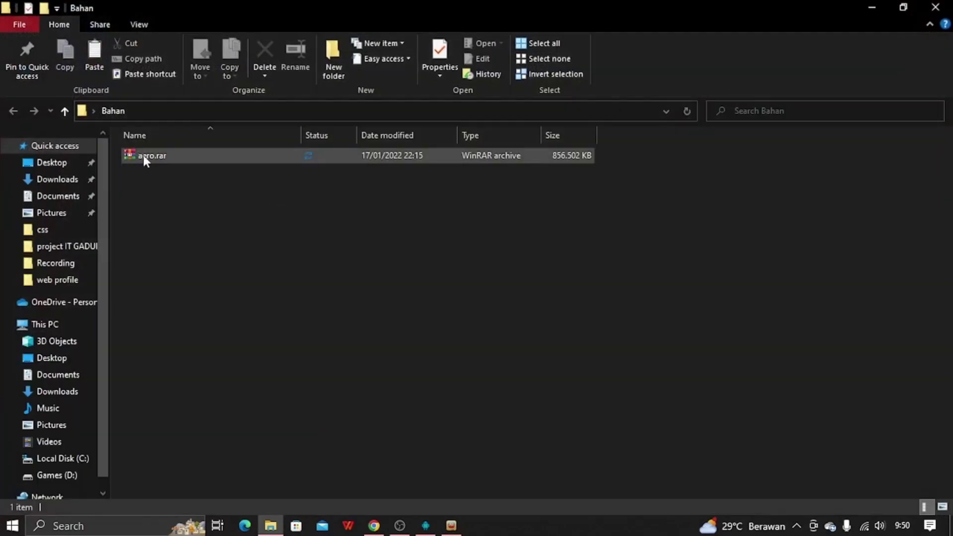
{"action": "left_click", "coordinate": [144, 154]}
{"action": "right_click", "coordinate": [144, 155]}
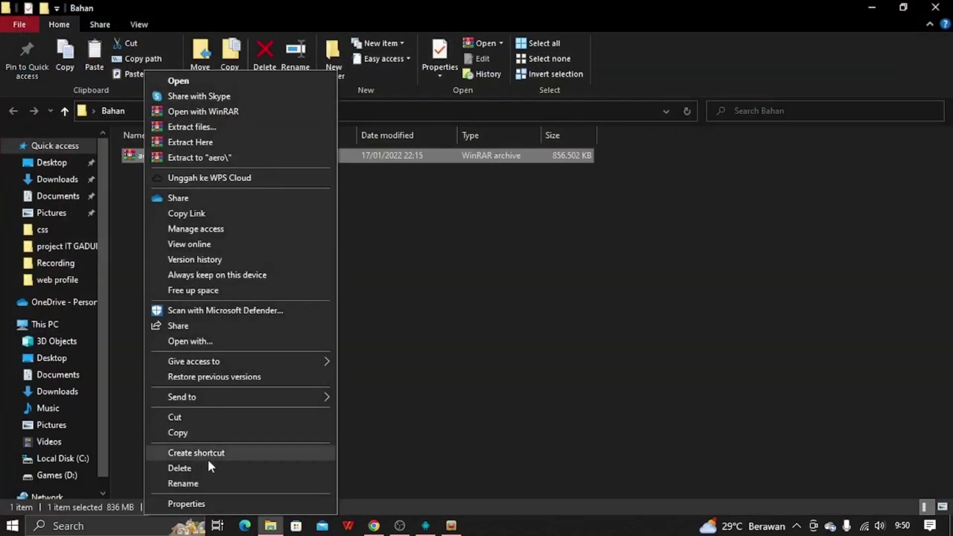
{"action": "left_click", "coordinate": [212, 142]}
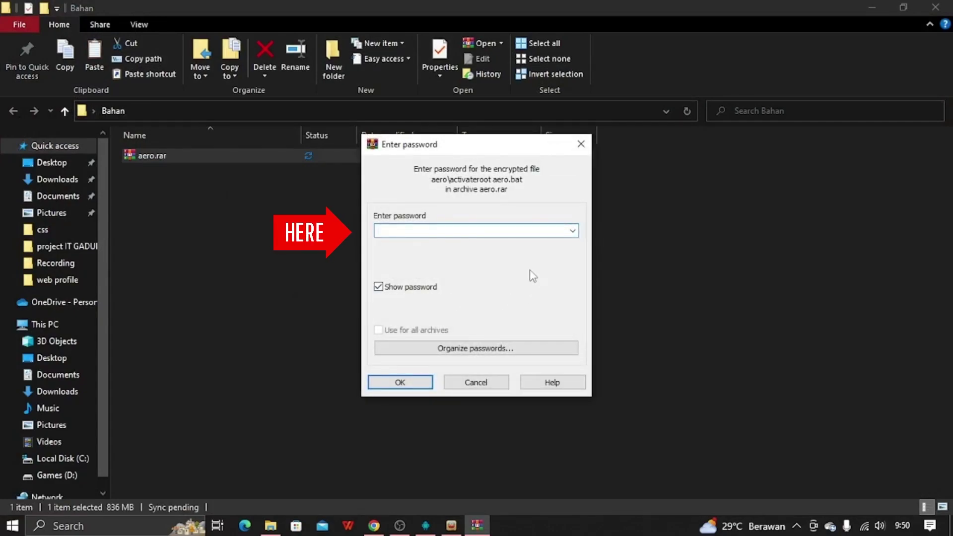
{"action": "type", "text": "s"}
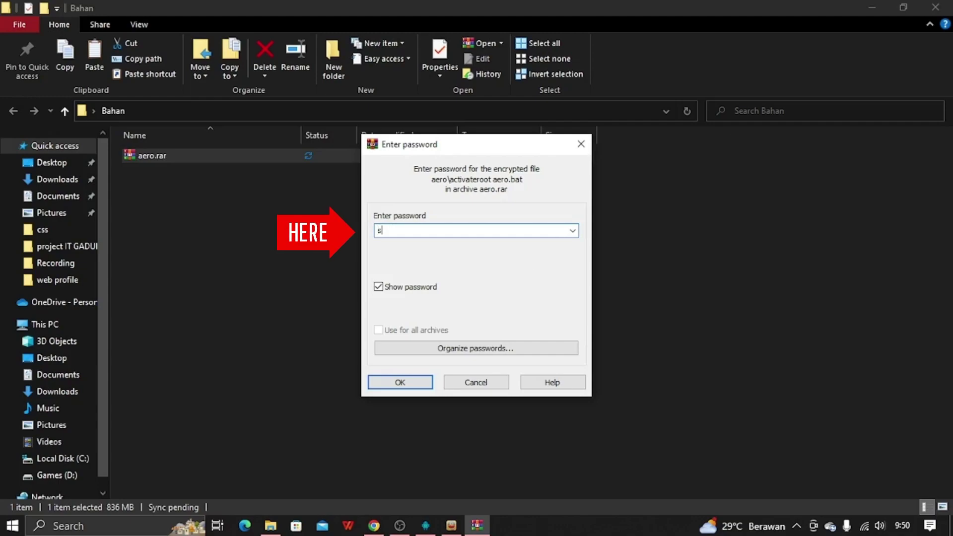
{"action": "type", "text": "ubscri"}
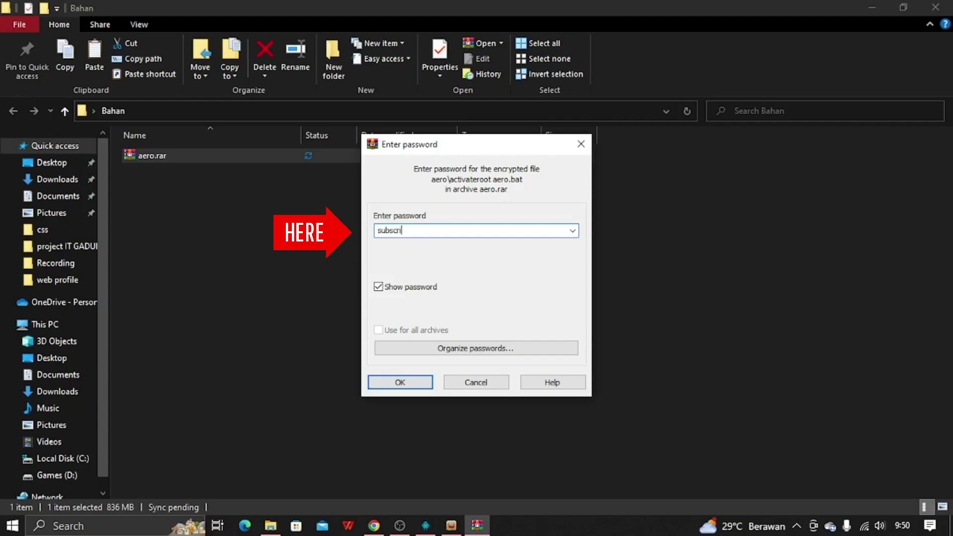
{"action": "type", "text": "bedul"}
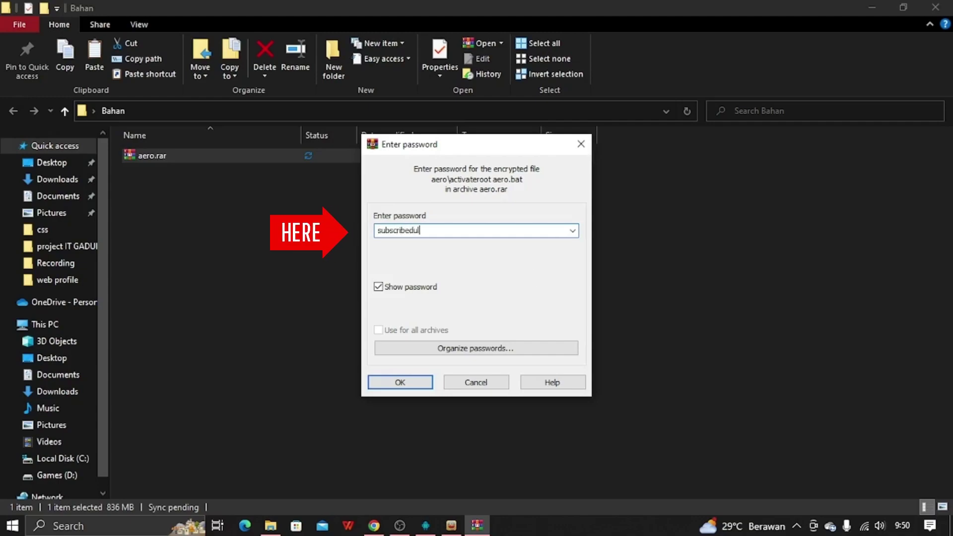
{"action": "type", "text": "ungab"}
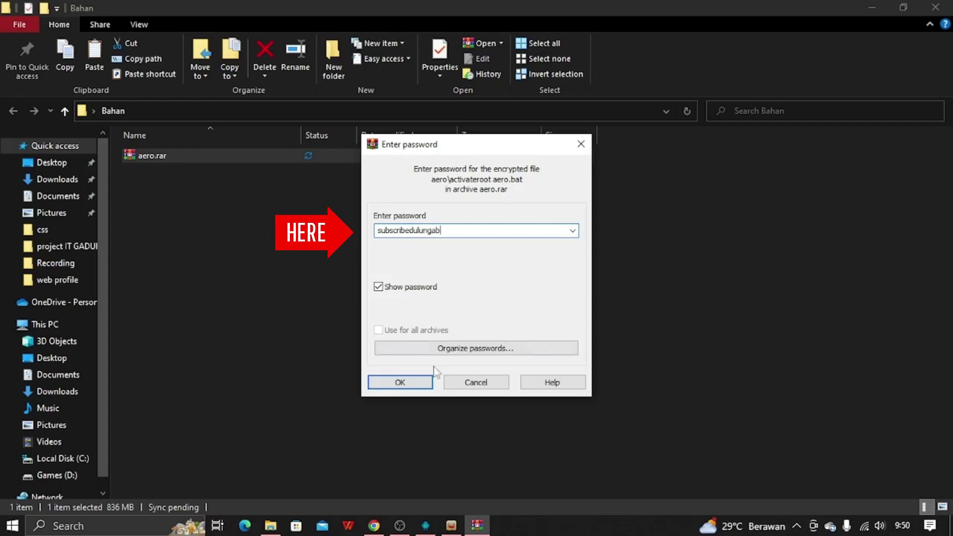
{"action": "left_click", "coordinate": [404, 383]}
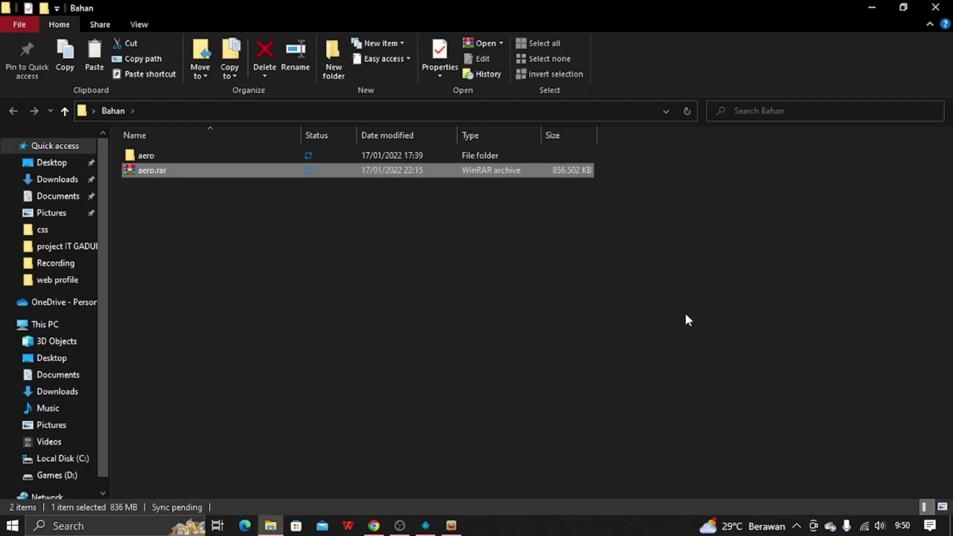
{"action": "left_click", "coordinate": [685, 315]}
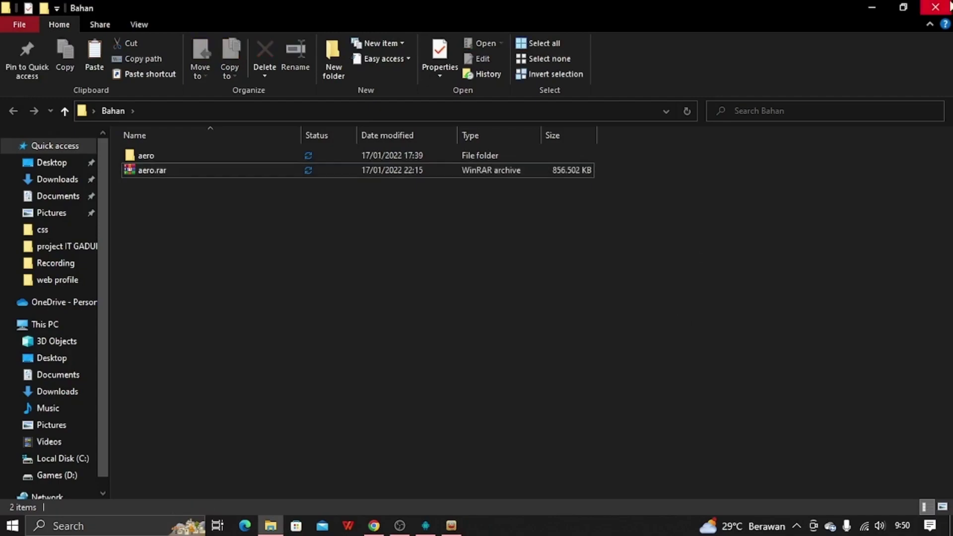
{"action": "left_click", "coordinate": [949, 6]}
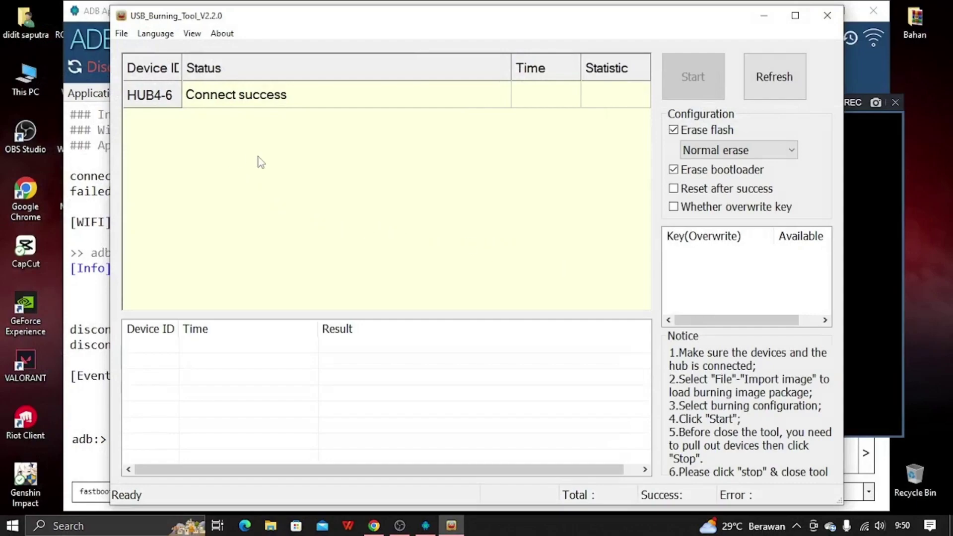
- Import the s905x2 Aero firmware image from the Desktop's aero folder into USB_Burning_Tool
{"action": "left_click", "coordinate": [125, 34]}
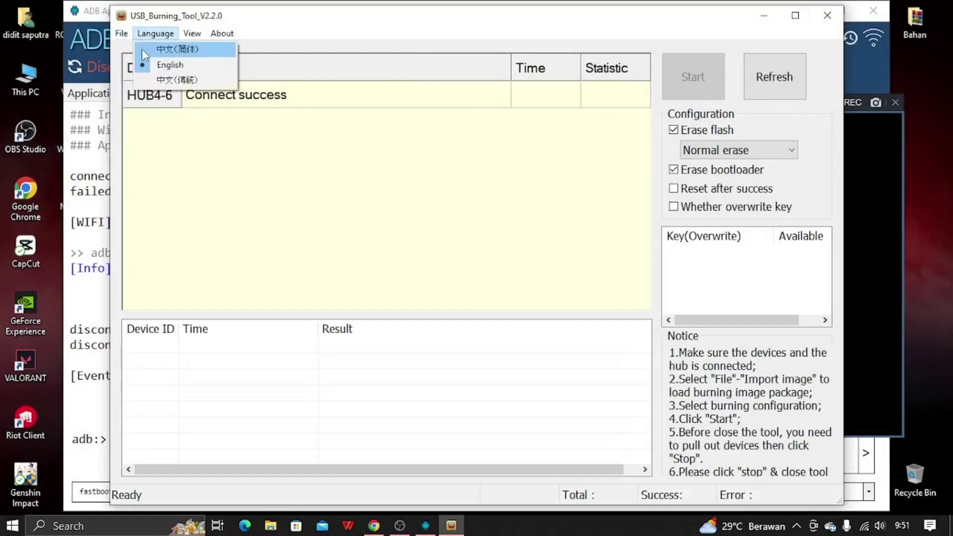
{"action": "left_click", "coordinate": [134, 49]}
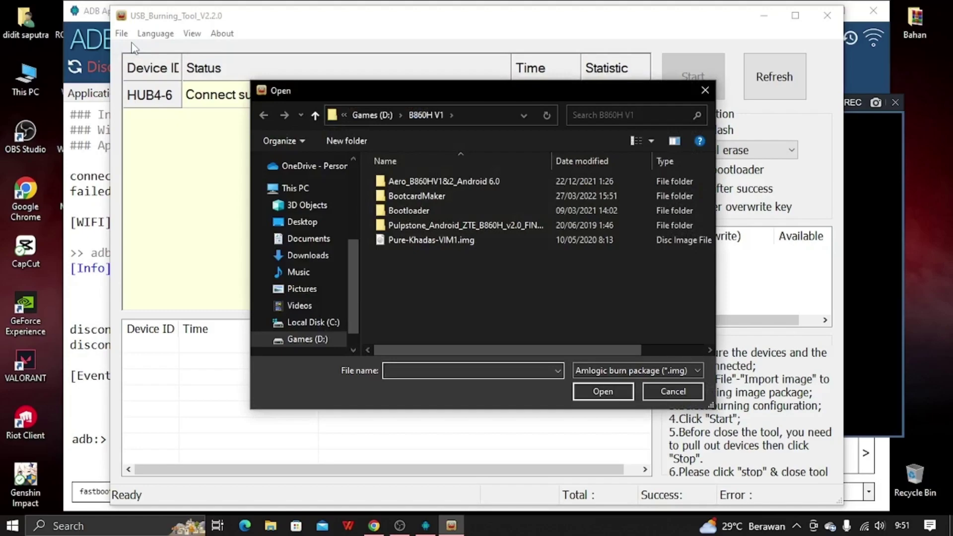
{"action": "left_click", "coordinate": [287, 224]}
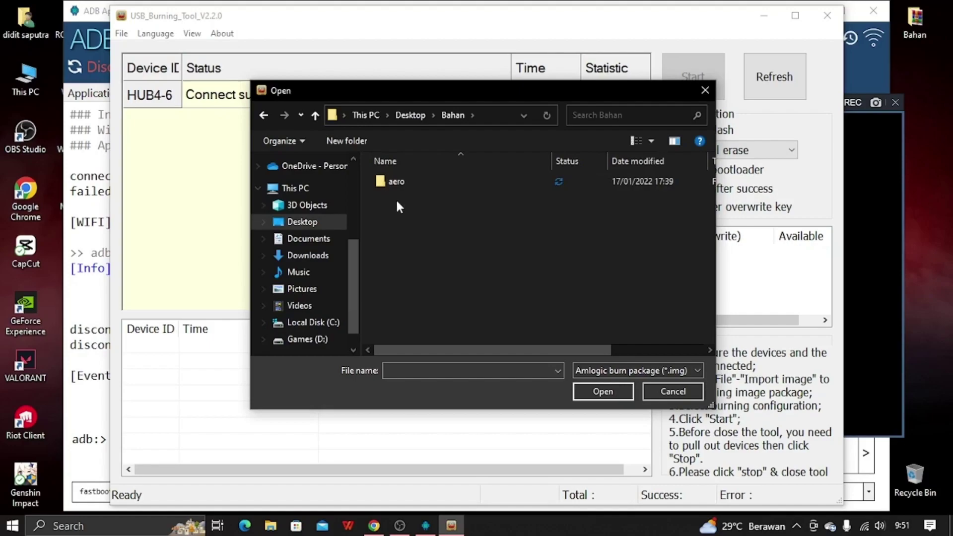
{"action": "double_click", "coordinate": [400, 182]}
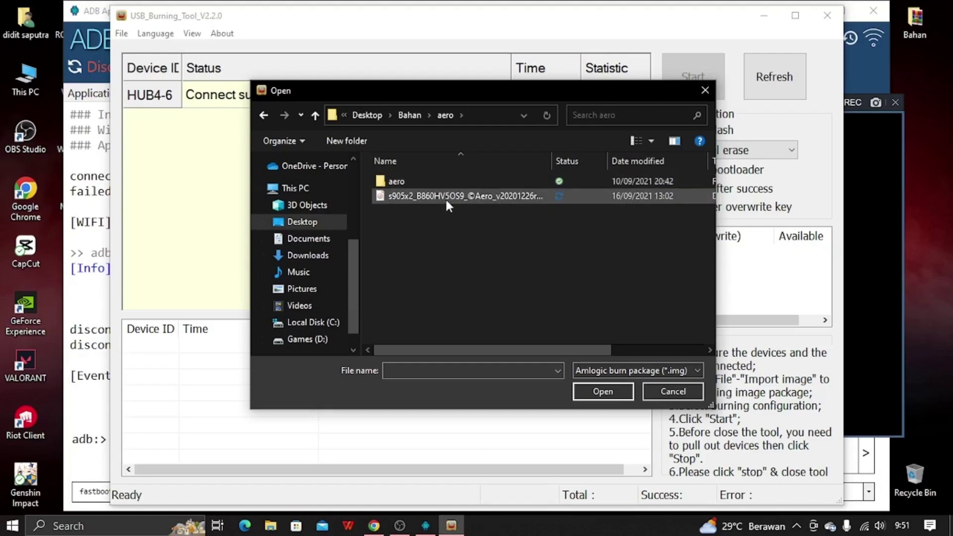
{"action": "left_click", "coordinate": [446, 197]}
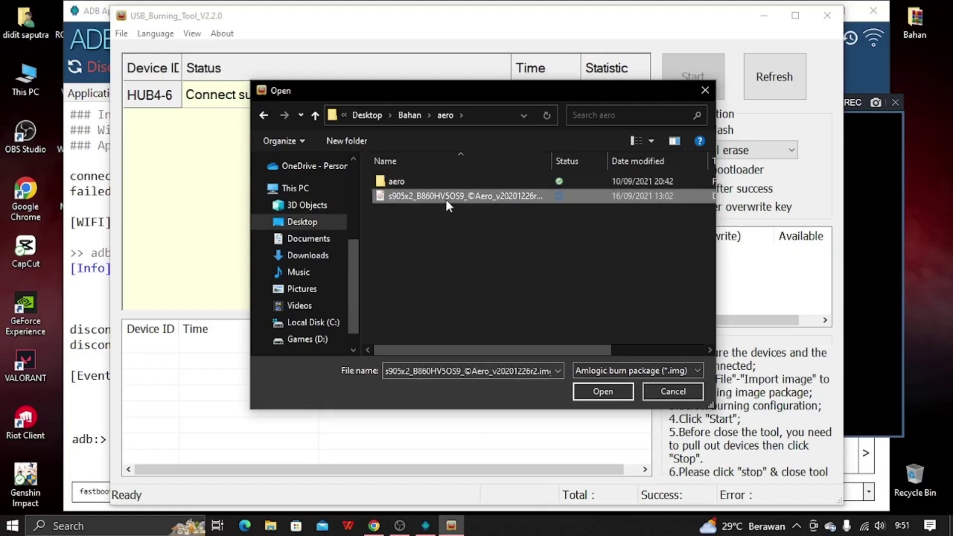
{"action": "left_click", "coordinate": [595, 391]}
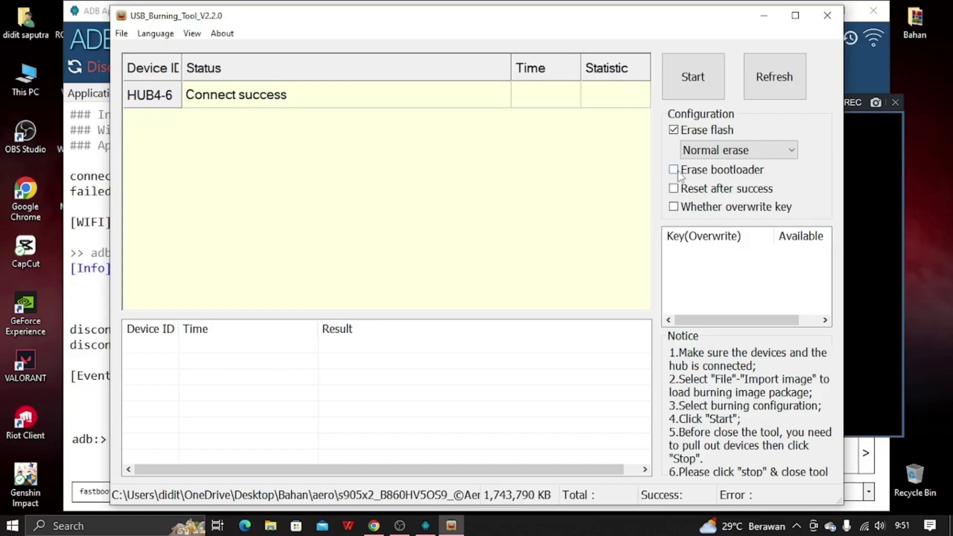
- Enable Erase flash, burn the Aero image until 100% Burning successfully, then stop the session
{"action": "left_click", "coordinate": [674, 130]}
{"action": "left_click", "coordinate": [707, 81]}
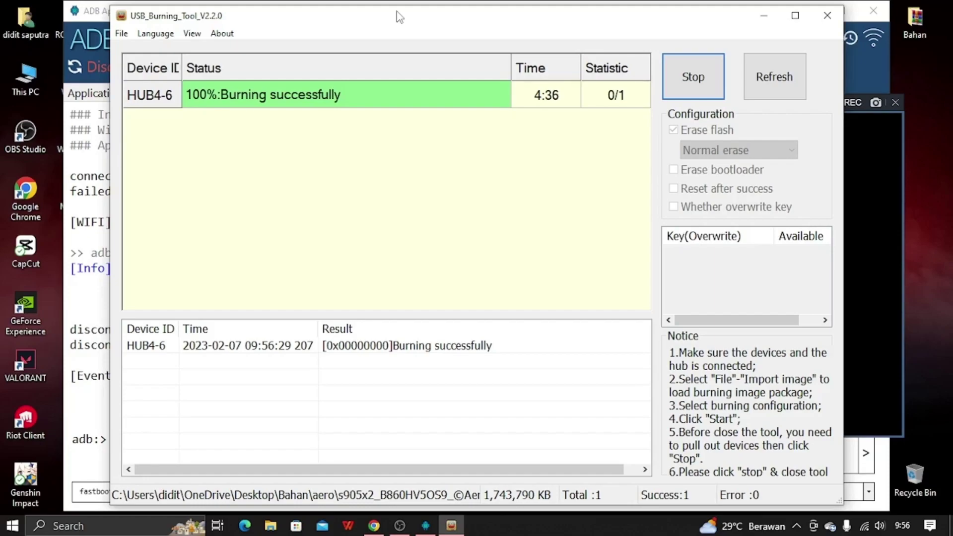
{"action": "left_click", "coordinate": [694, 89]}
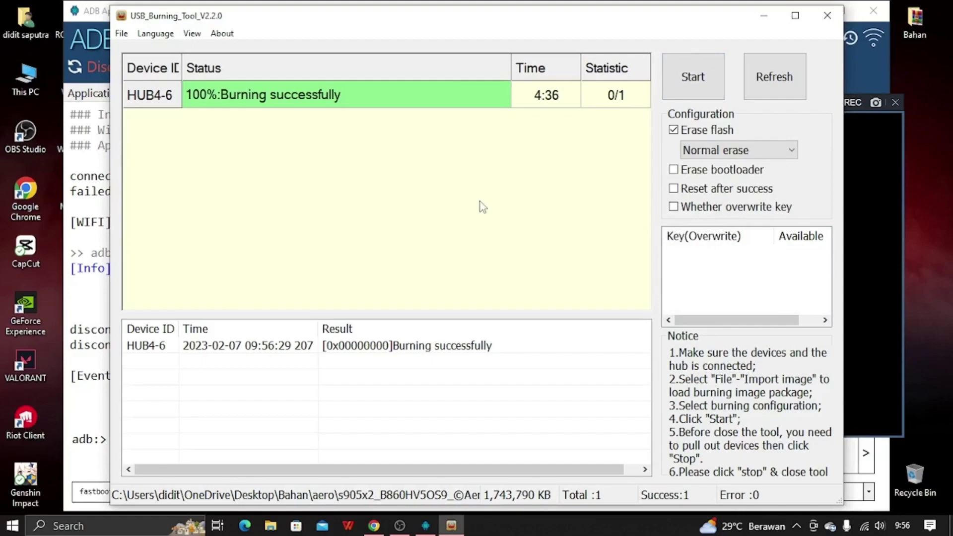
- Open the Bahan folder on the Desktop, then its extracted aero folder
{"action": "double_click", "coordinate": [912, 25]}
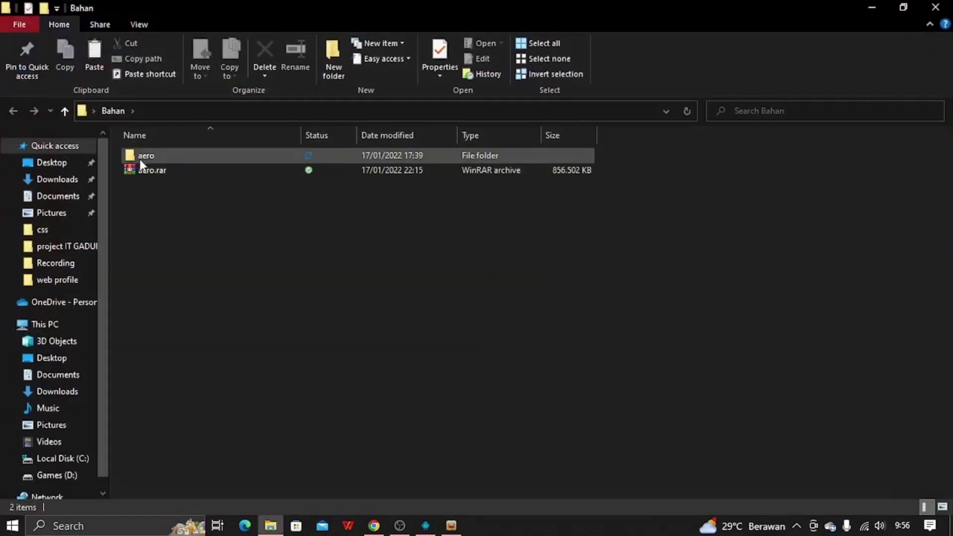
{"action": "double_click", "coordinate": [140, 156]}
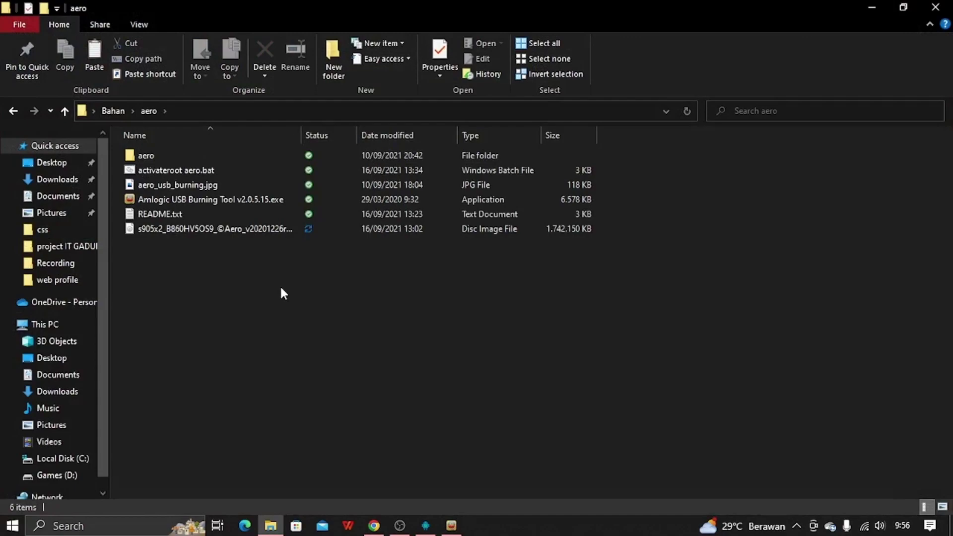
- Run activateroot aero.bat, choose option 1 to scan and activate root, then exit with e
{"action": "double_click", "coordinate": [189, 170]}
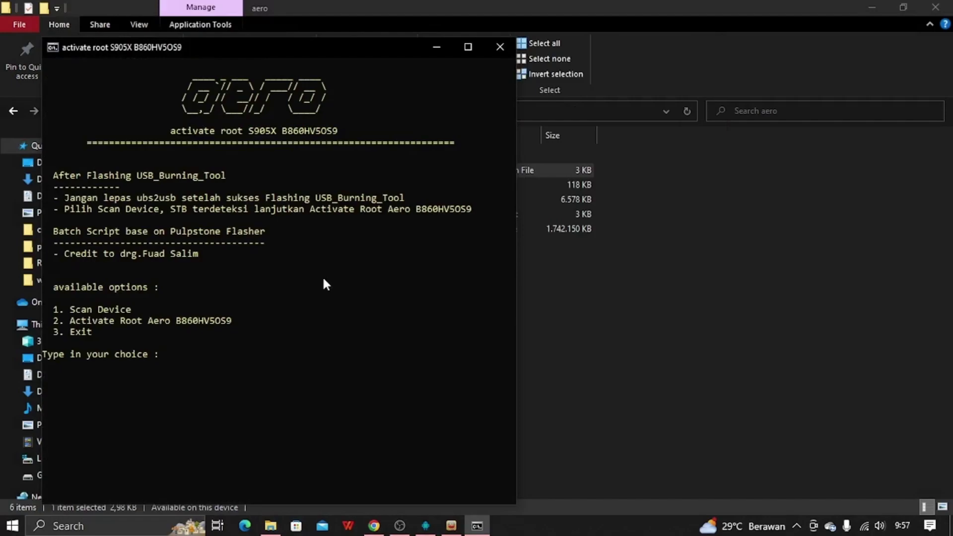
{"action": "type", "text": "1"}
{"action": "key", "text": "Return"}
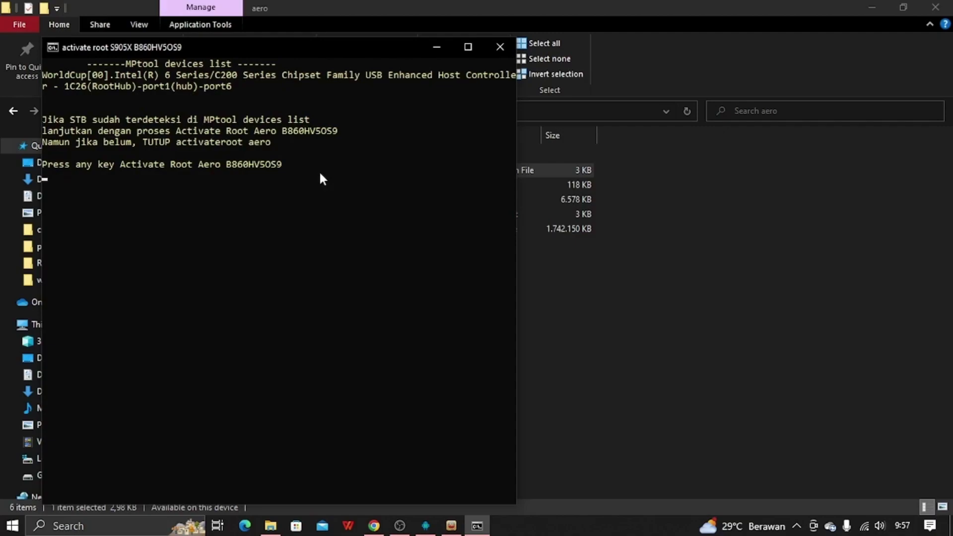
{"action": "key", "text": "Return"}
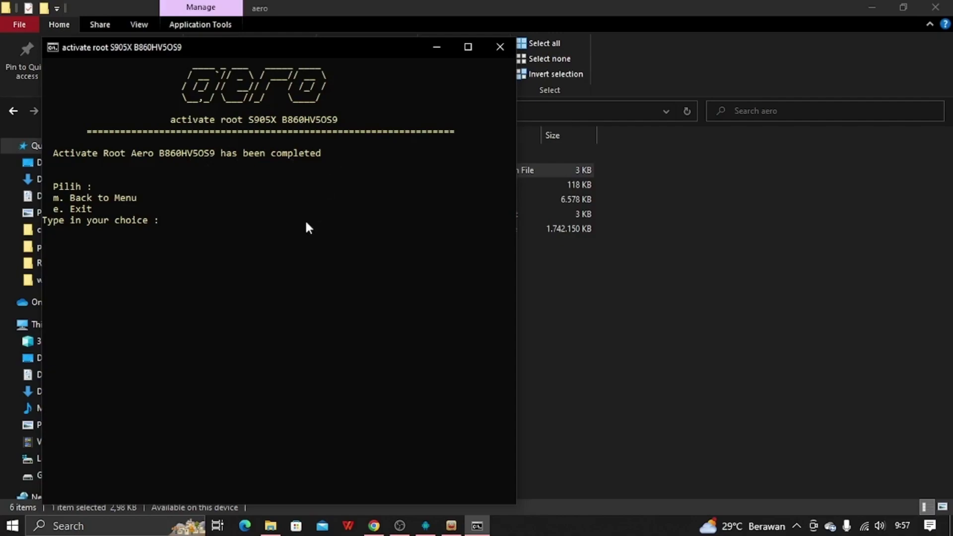
{"action": "type", "text": "e"}
{"action": "key", "text": "Return"}
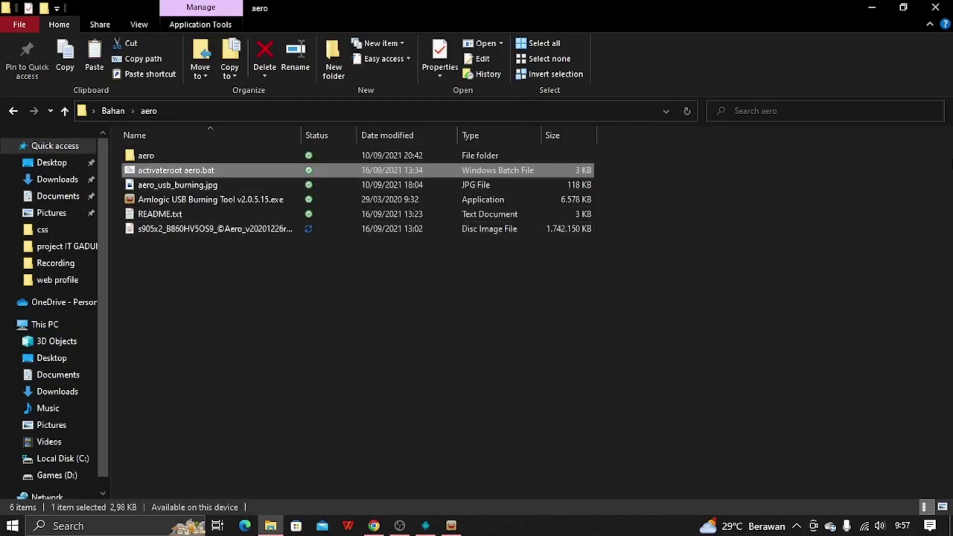
- Close the aero folder, USB_Burning_Tool and ADB AppControl windows
{"action": "left_click", "coordinate": [949, 6]}
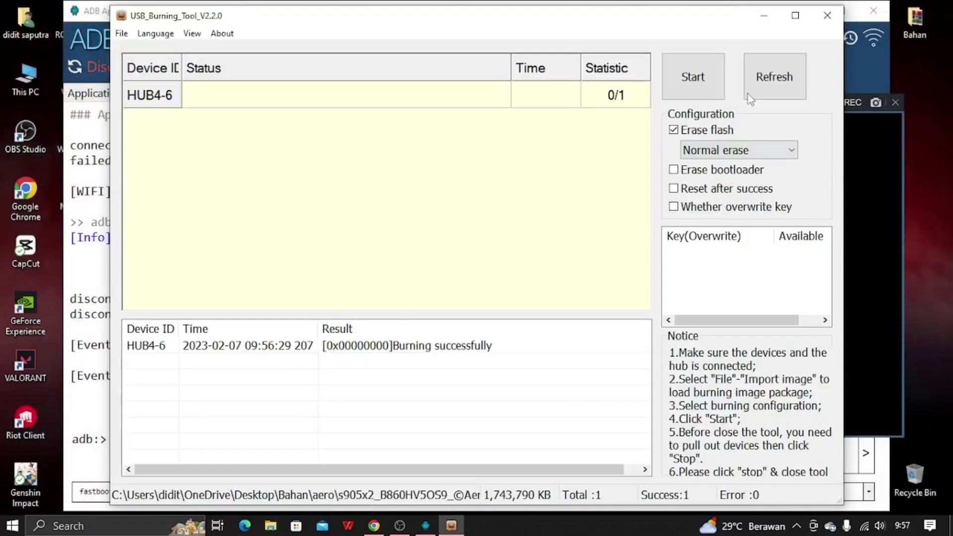
{"action": "left_click", "coordinate": [827, 15]}
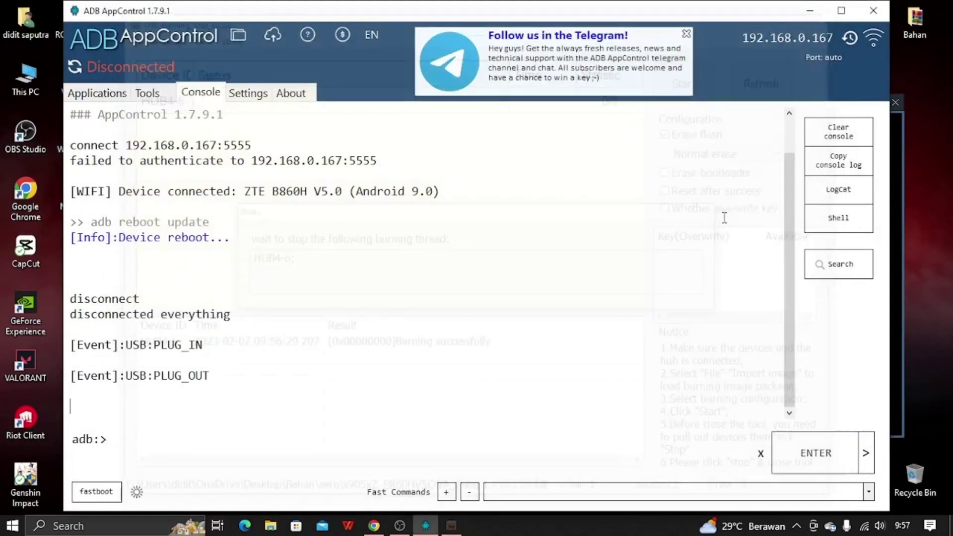
{"action": "left_click", "coordinate": [873, 10]}
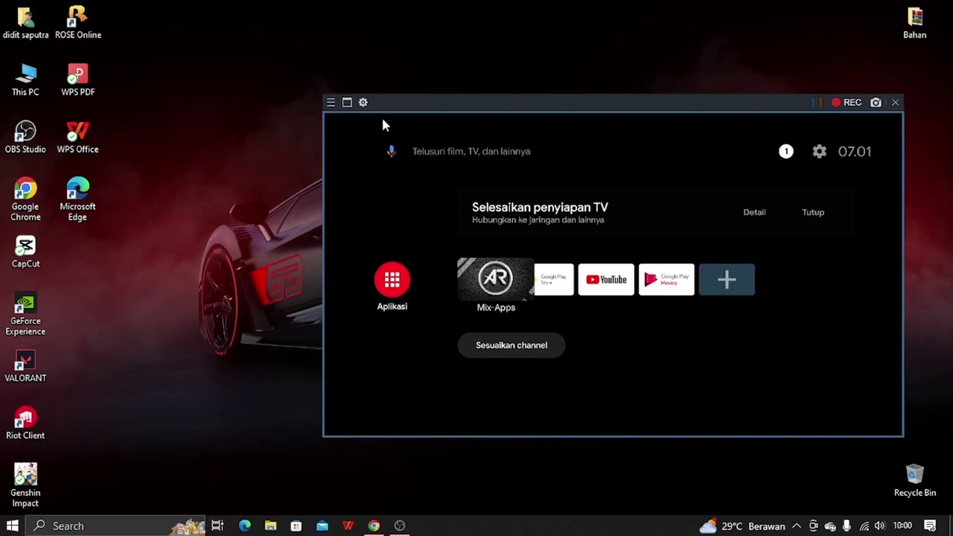
- Make the TV mirror fullscreen and open Setelan > Preferensi Perangkat > Tentang
{"action": "left_click", "coordinate": [348, 103]}
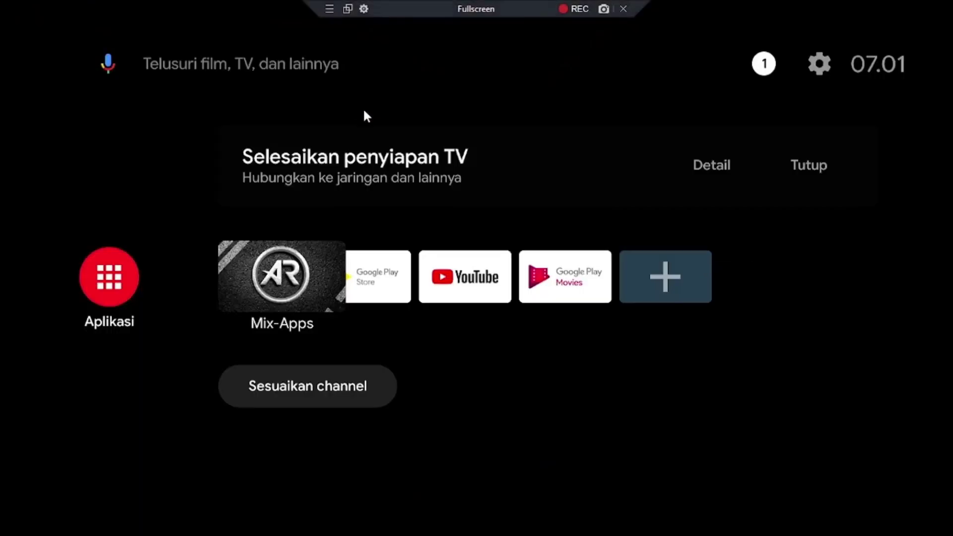
{"action": "key", "text": "Right"}
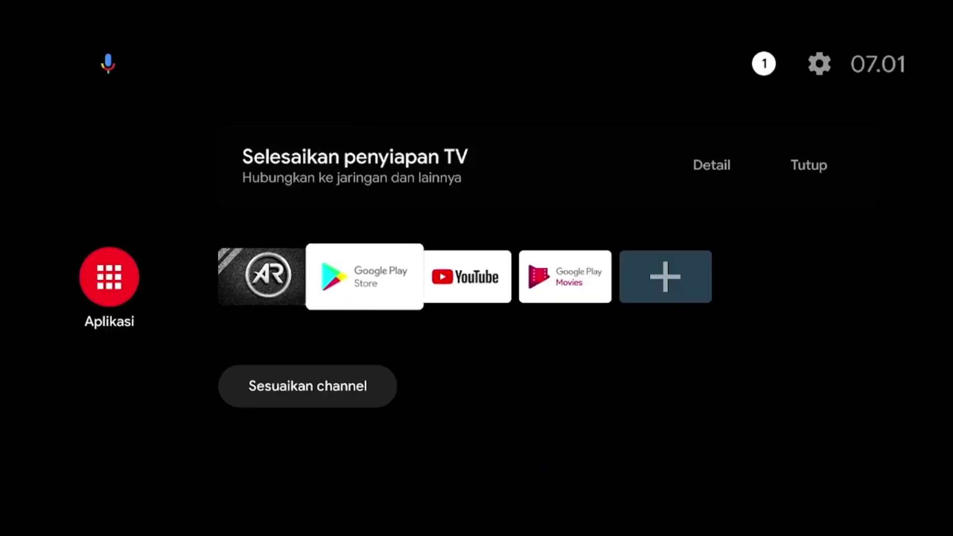
{"action": "key", "text": "Up"}
{"action": "key", "text": "Up"}
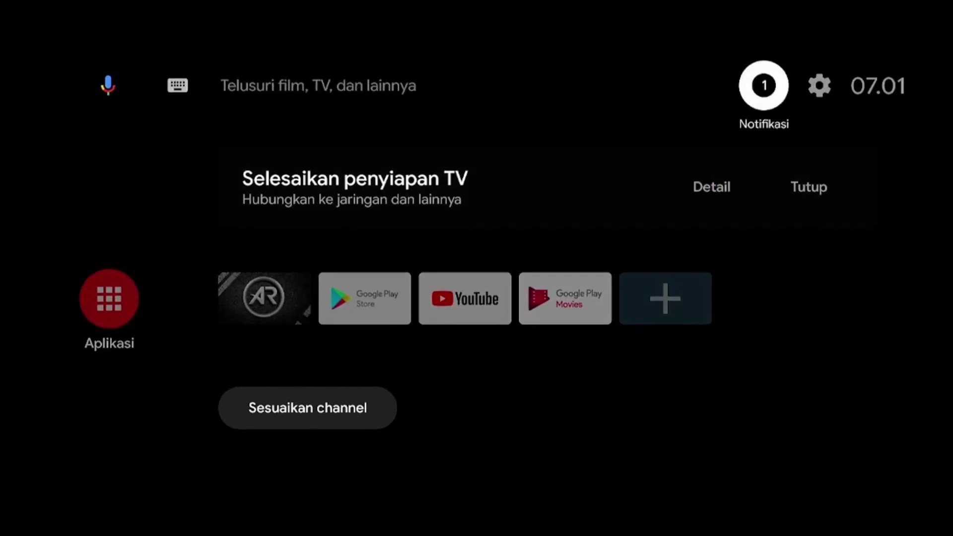
{"action": "key", "text": "Right"}
{"action": "key", "text": "Return"}
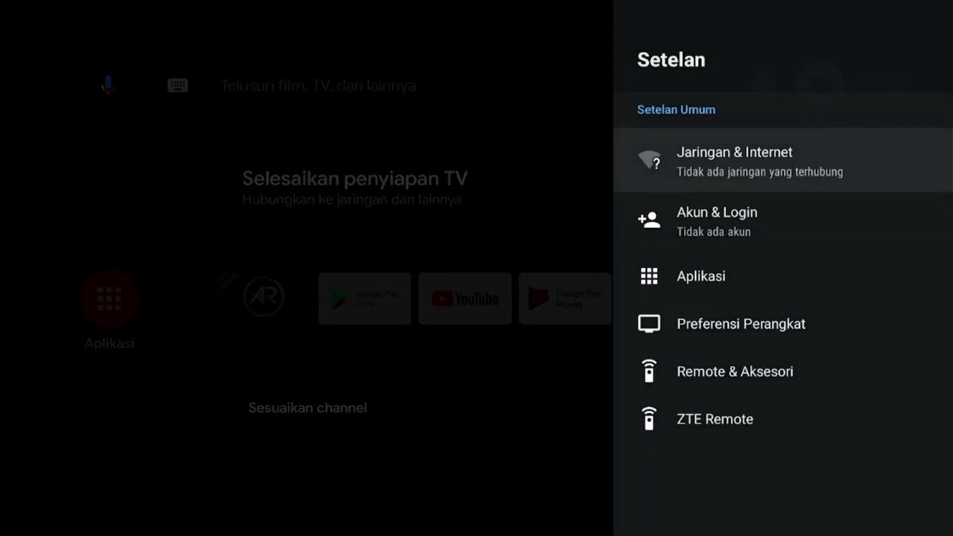
{"action": "key", "text": "Down"}
{"action": "key", "text": "Down"}
{"action": "key", "text": "Down"}
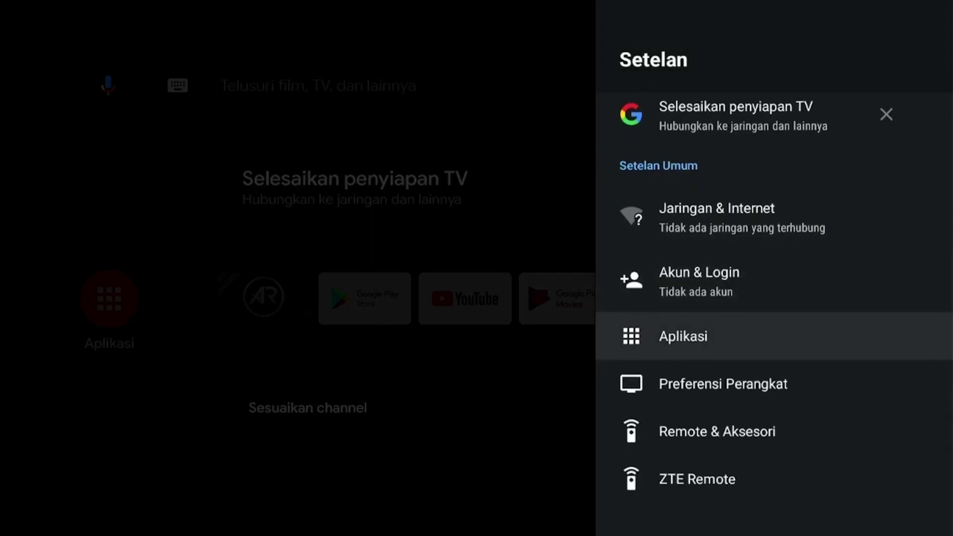
{"action": "key", "text": "Return"}
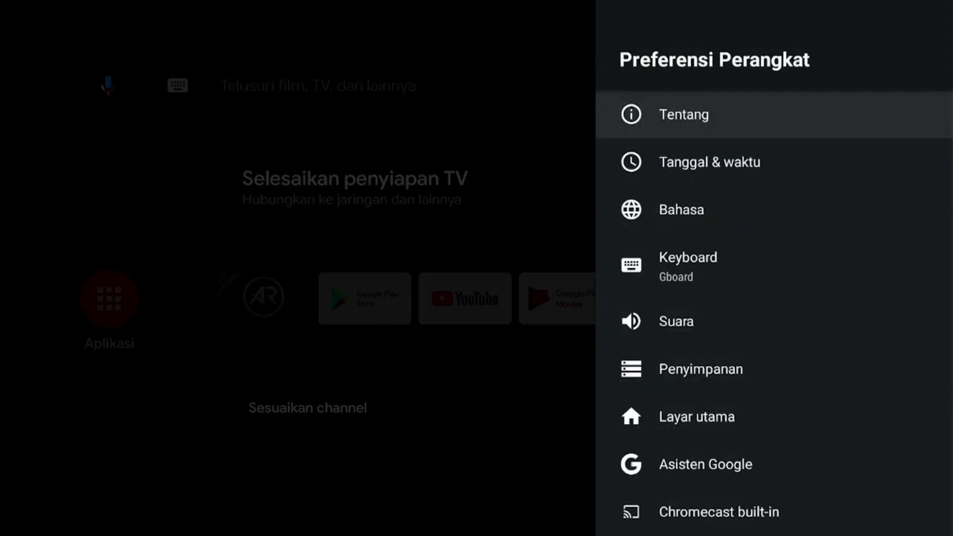
{"action": "key", "text": "Return"}
- Scroll Tentang to Versi and Firmware ZTE, then return home to the Mix-Apps row
{"action": "key", "text": "Down"}
{"action": "key", "text": "Down"}
{"action": "key", "text": "Down"}
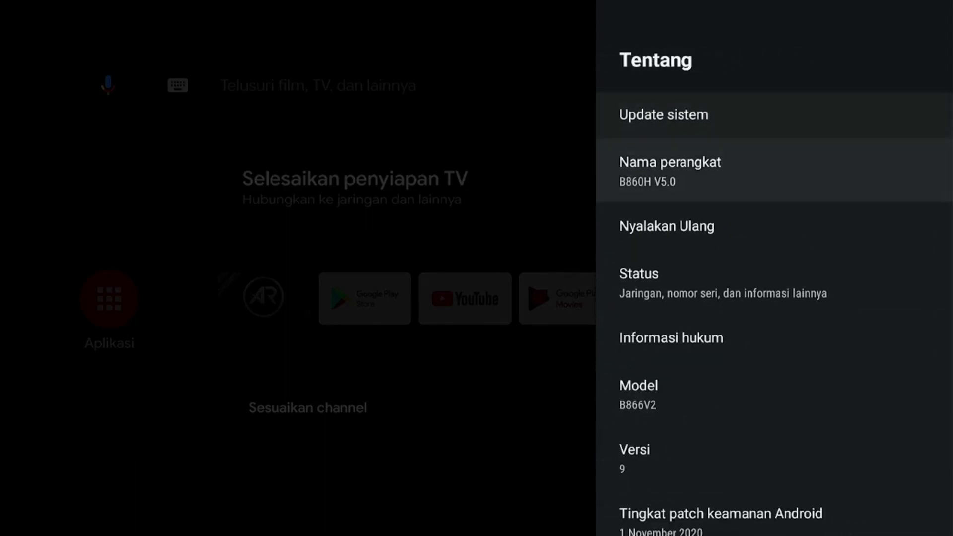
{"action": "key", "text": "Down"}
{"action": "key", "text": "Down"}
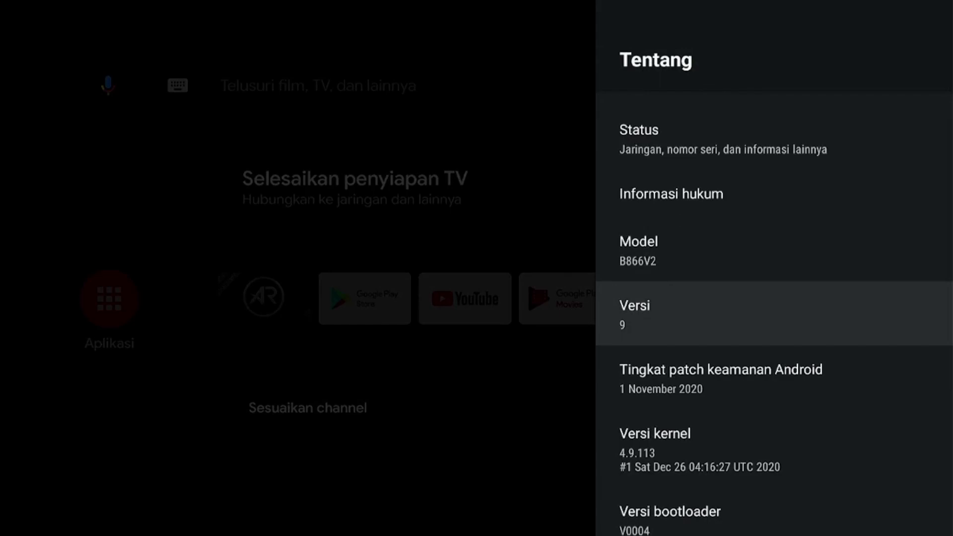
{"action": "key", "text": "Down"}
{"action": "key", "text": "Down"}
{"action": "key", "text": "Down"}
{"action": "key", "text": "Down"}
{"action": "key", "text": "Down"}
{"action": "key", "text": "Down"}
{"action": "key", "text": "Down"}
{"action": "key", "text": "Down"}
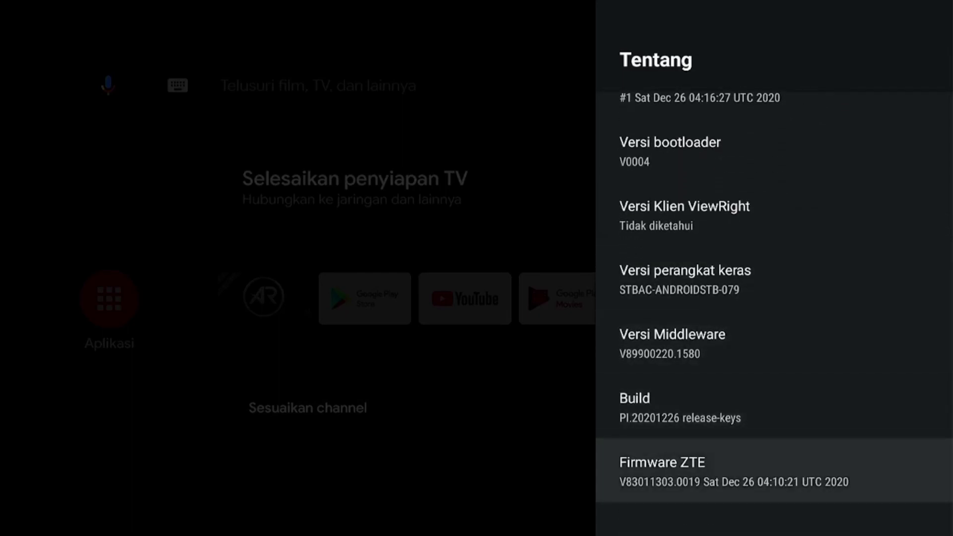
{"action": "key", "text": "Up"}
{"action": "key", "text": "Up"}
{"action": "key", "text": "Up"}
{"action": "key", "text": "Up"}
{"action": "key", "text": "Escape"}
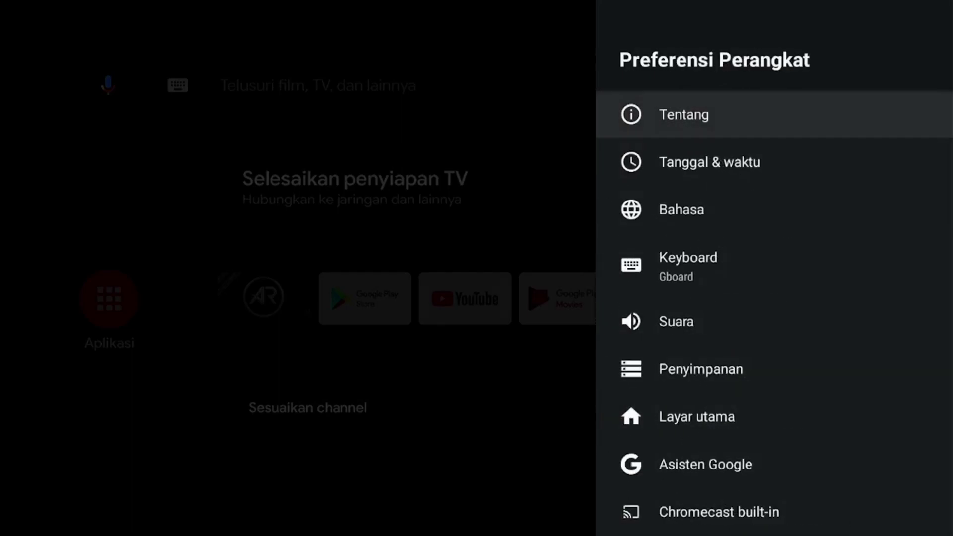
{"action": "key", "text": "Escape"}
{"action": "key", "text": "Escape"}
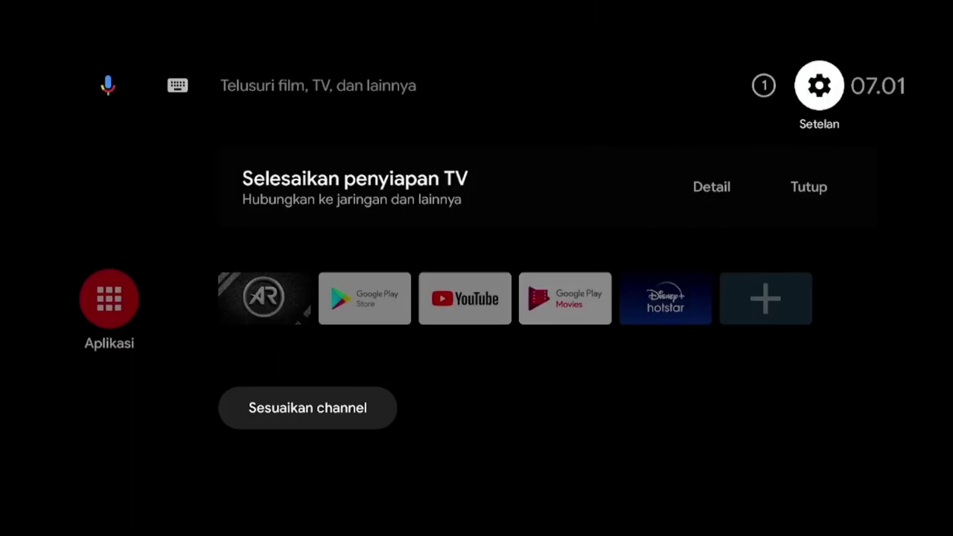
{"action": "key", "text": "Down"}
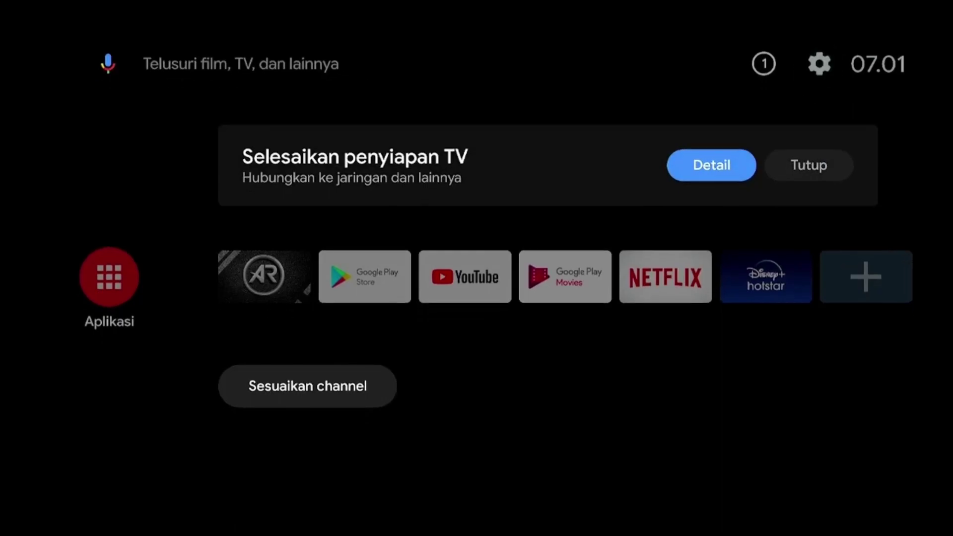
{"action": "key", "text": "Down"}
{"action": "key", "text": "Left"}
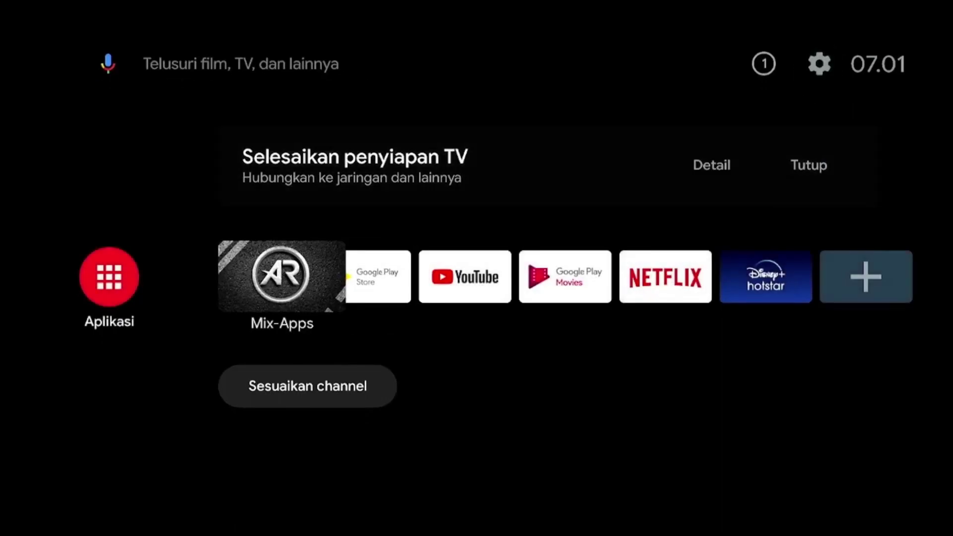
- Launch Root Checker Basic from the Aplikasi list
{"action": "key", "text": "Return"}
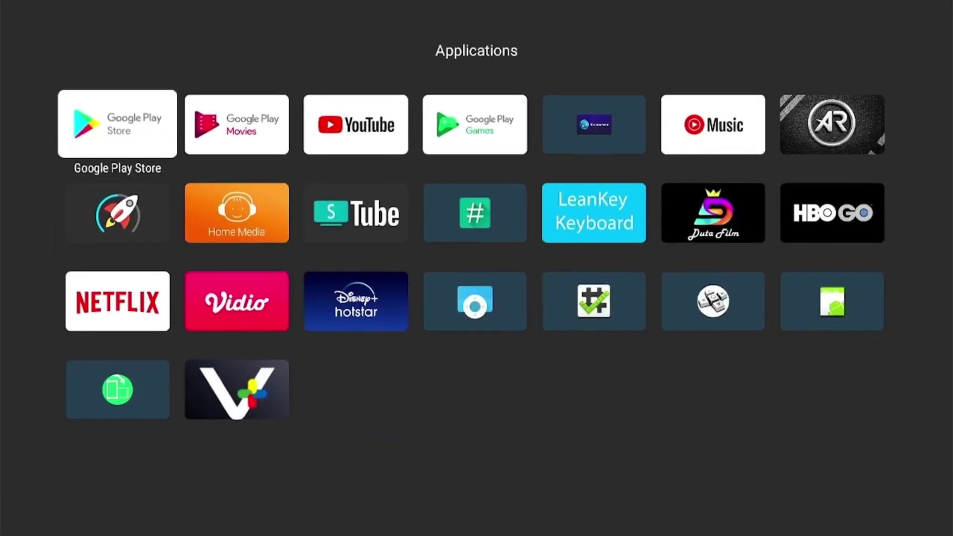
{"action": "key", "text": "Down"}
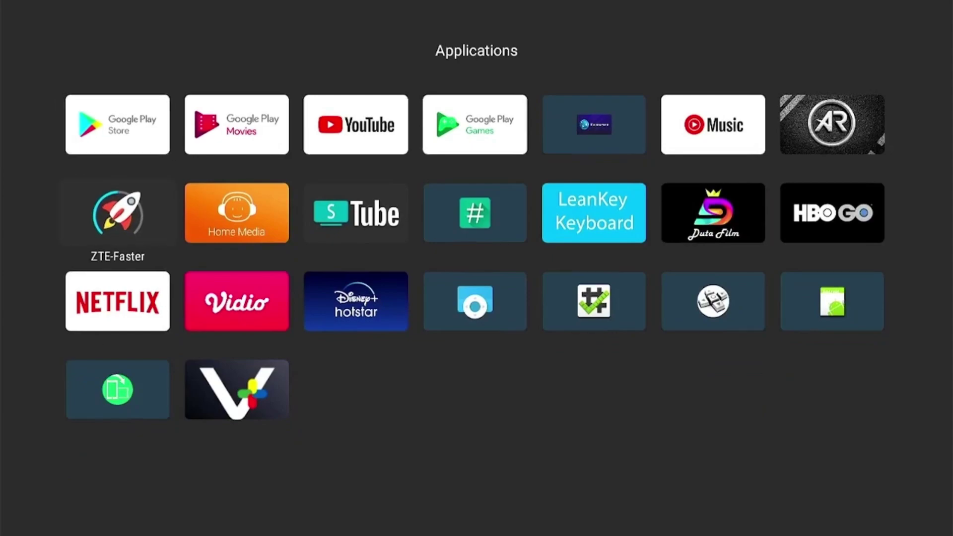
{"action": "key", "text": "Down"}
{"action": "key", "text": "Right"}
{"action": "key", "text": "Right"}
{"action": "key", "text": "Right"}
{"action": "key", "text": "Right"}
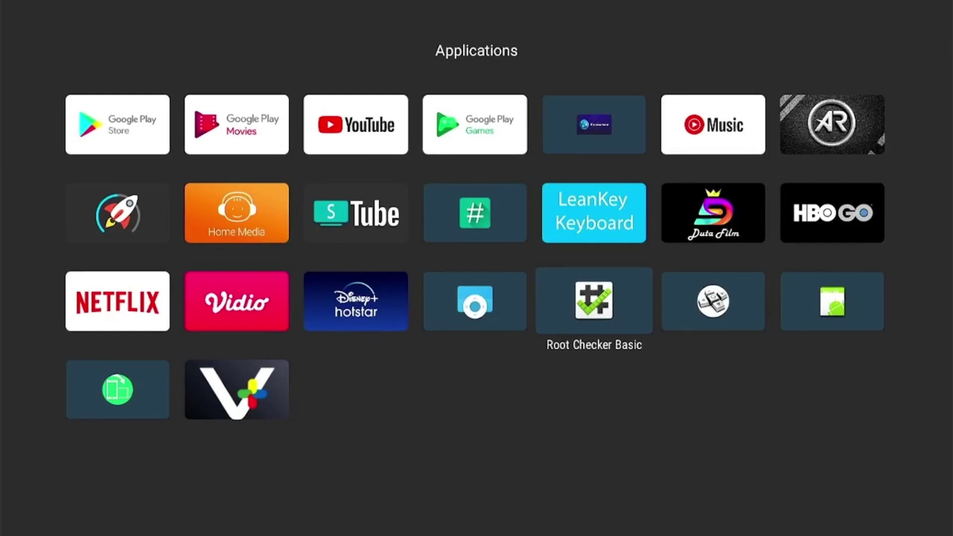
{"action": "key", "text": "Return"}
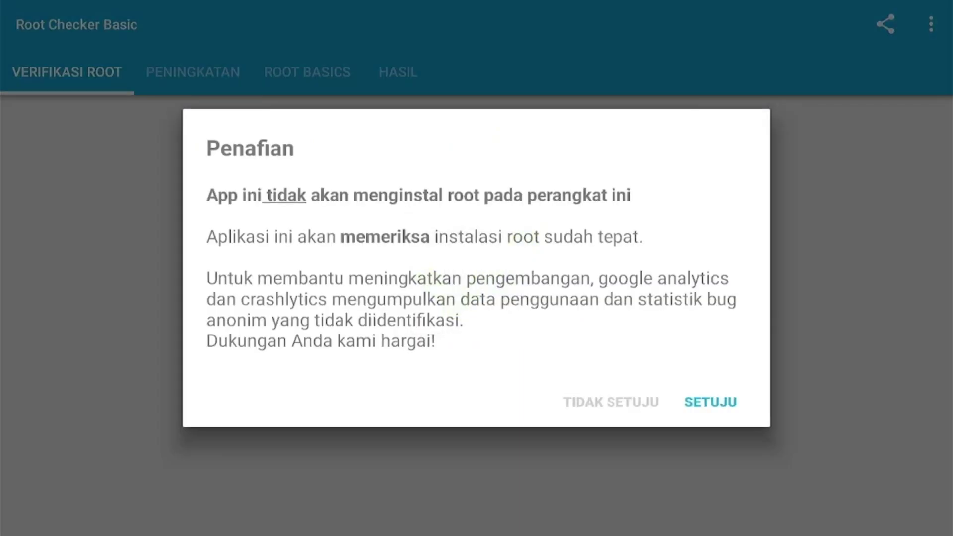
- Accept the disclaimer, skip the intro, run root verification and grant Superuser access
{"action": "key", "text": "Return"}
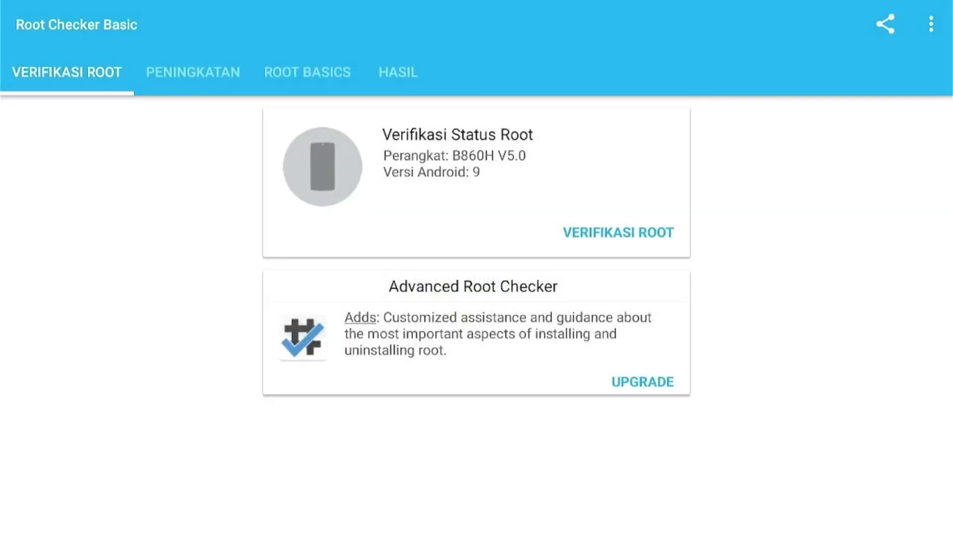
{"action": "key", "text": "Right"}
{"action": "key", "text": "Right"}
{"action": "key", "text": "Return"}
{"action": "left_click", "coordinate": [651, 232]}
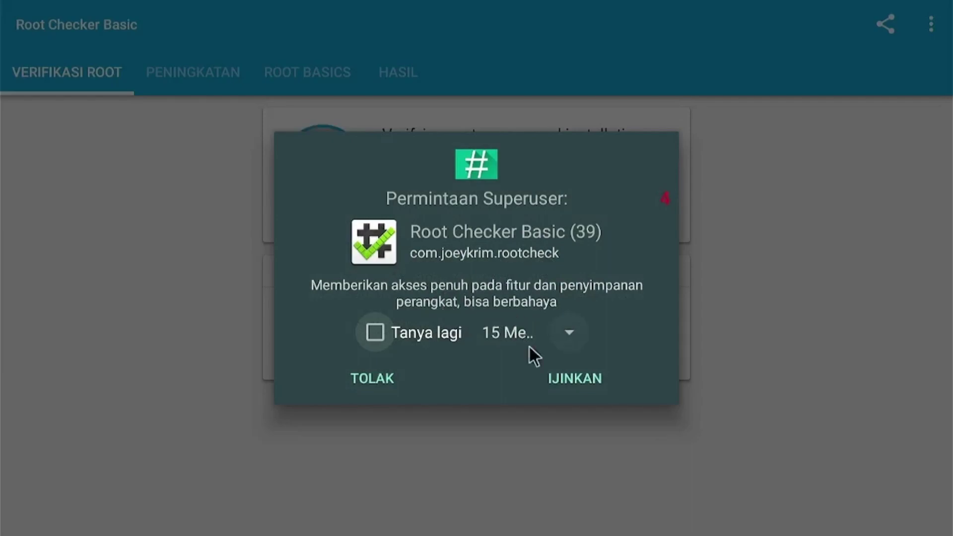
{"action": "left_click", "coordinate": [572, 380]}
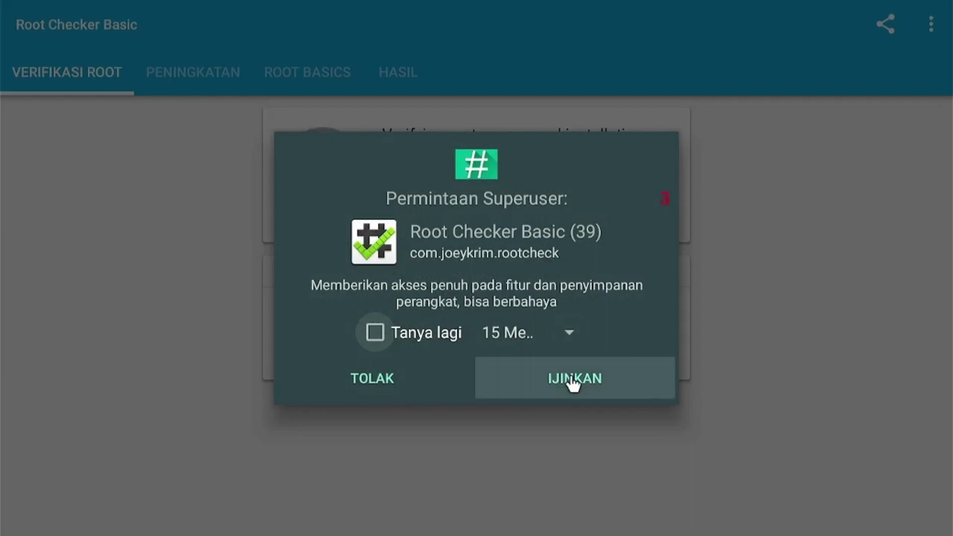